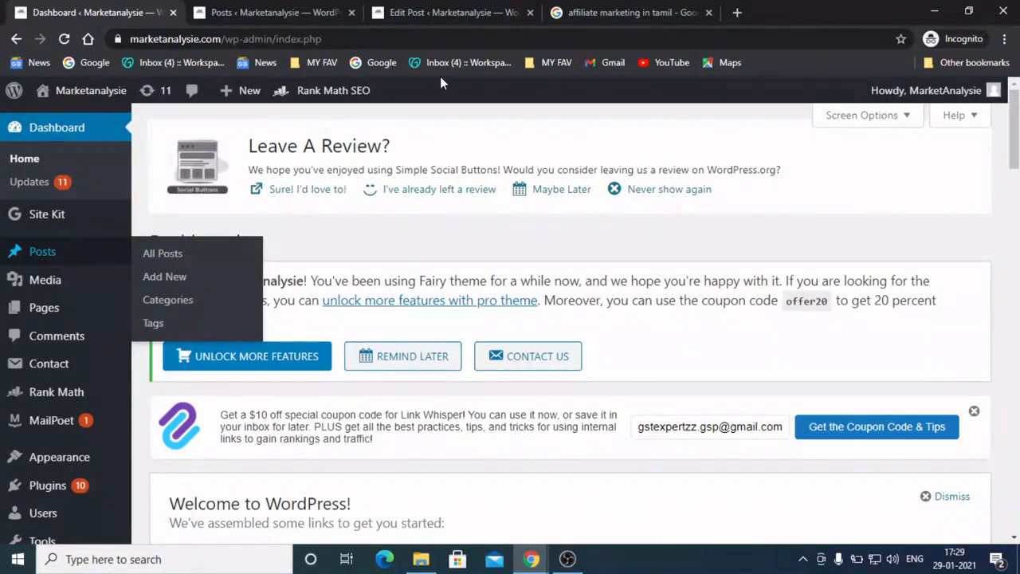
# Step: Open the Tamilbold article from the "affiliate marketing in tamil" Google results in a new tab and switch to it
pyautogui.click(598, 11)
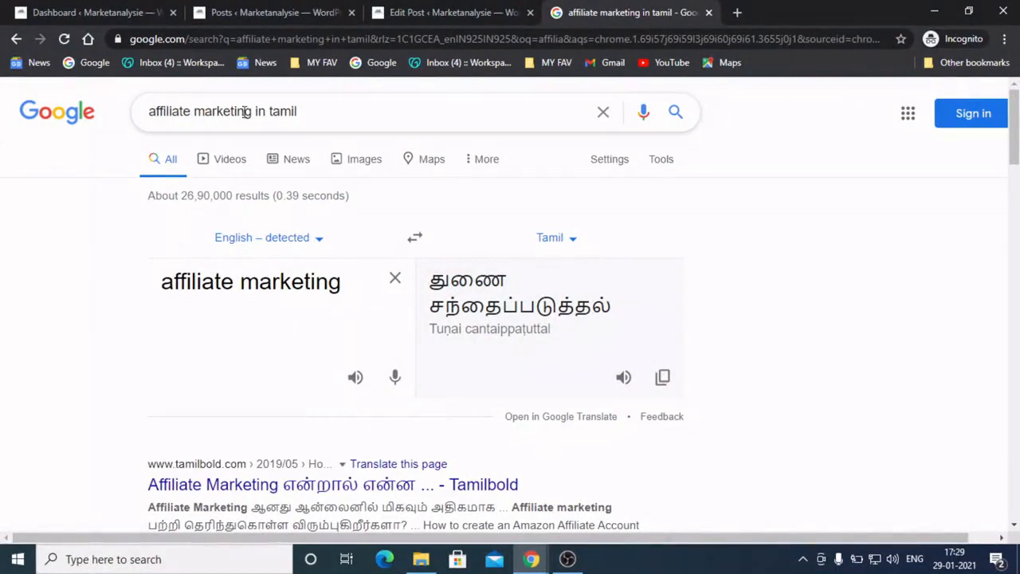
pyautogui.scroll(-4, 926, 117)
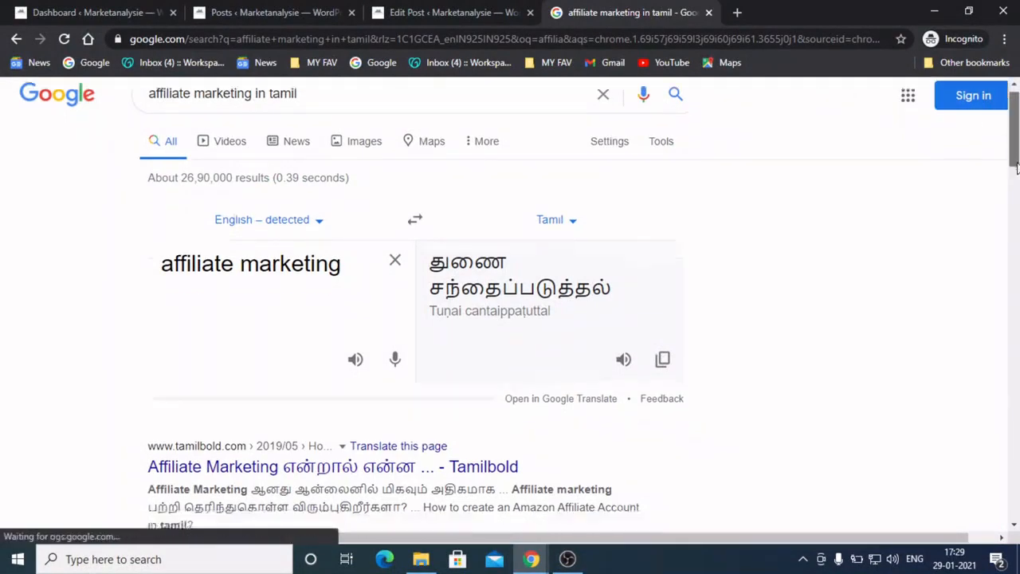
pyautogui.scroll(2, 216, 225)
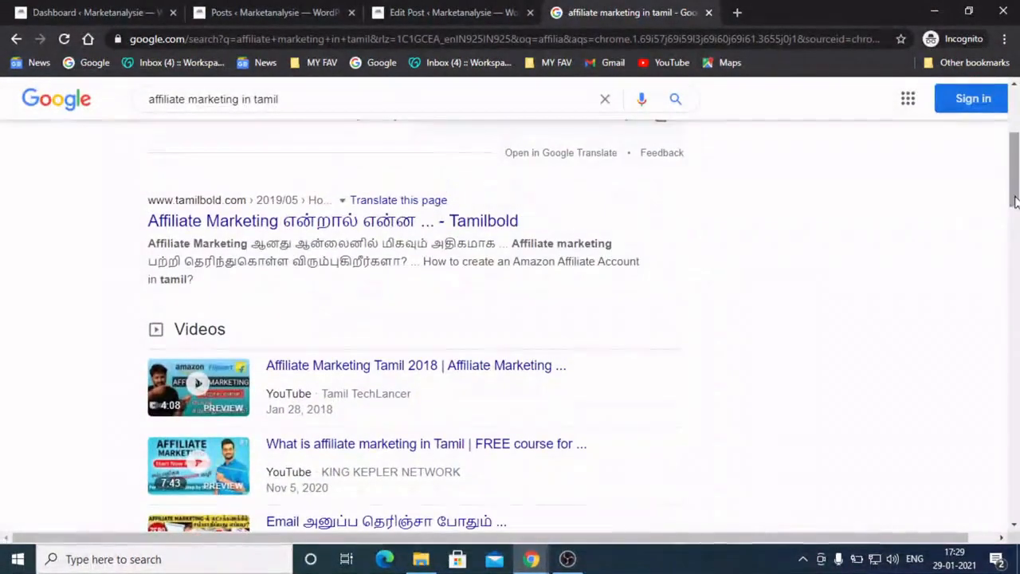
pyautogui.rightClick(335, 225)
pyautogui.click(348, 235)
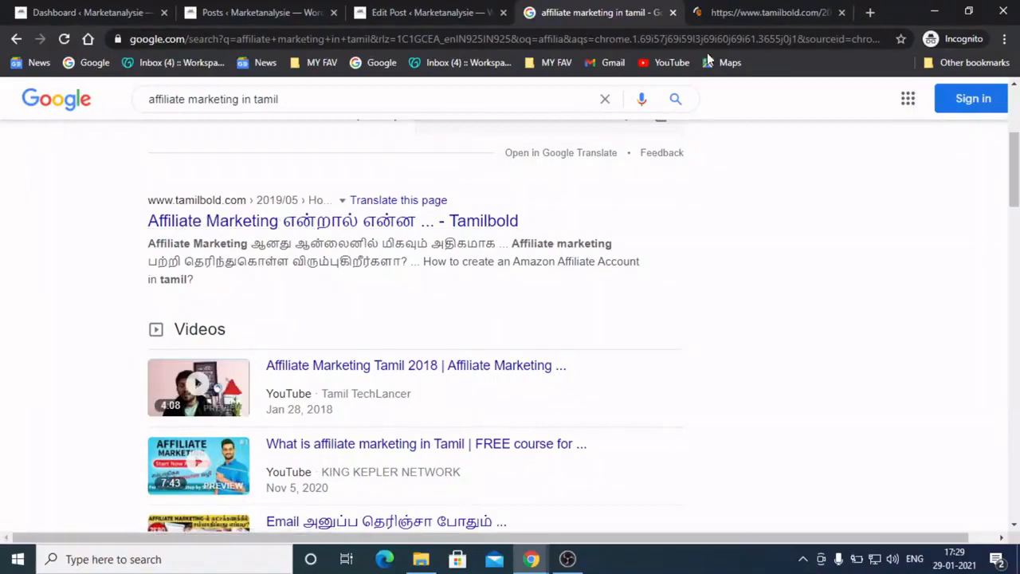
pyautogui.click(734, 16)
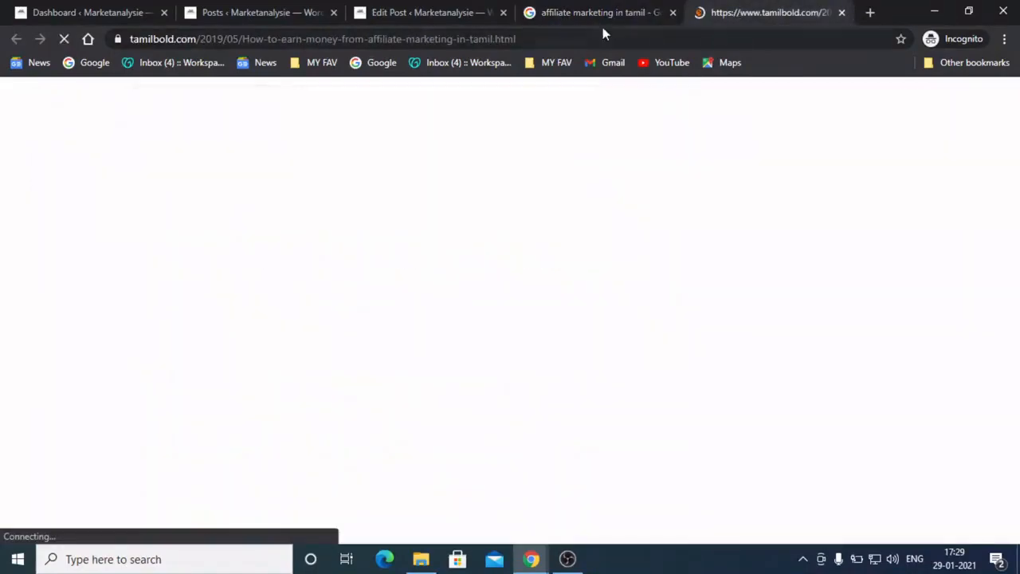
pyautogui.click(590, 8)
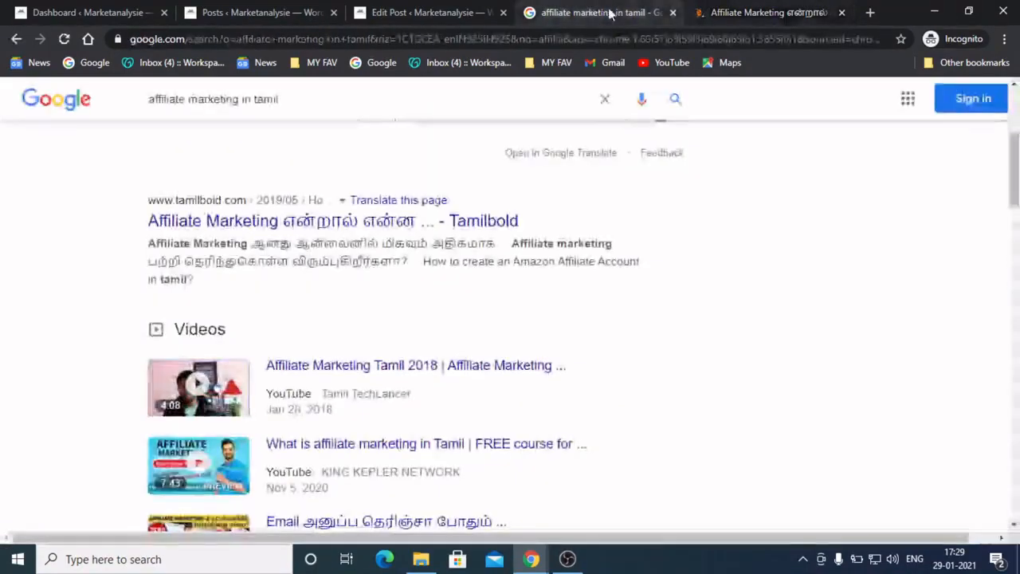
pyautogui.click(725, 16)
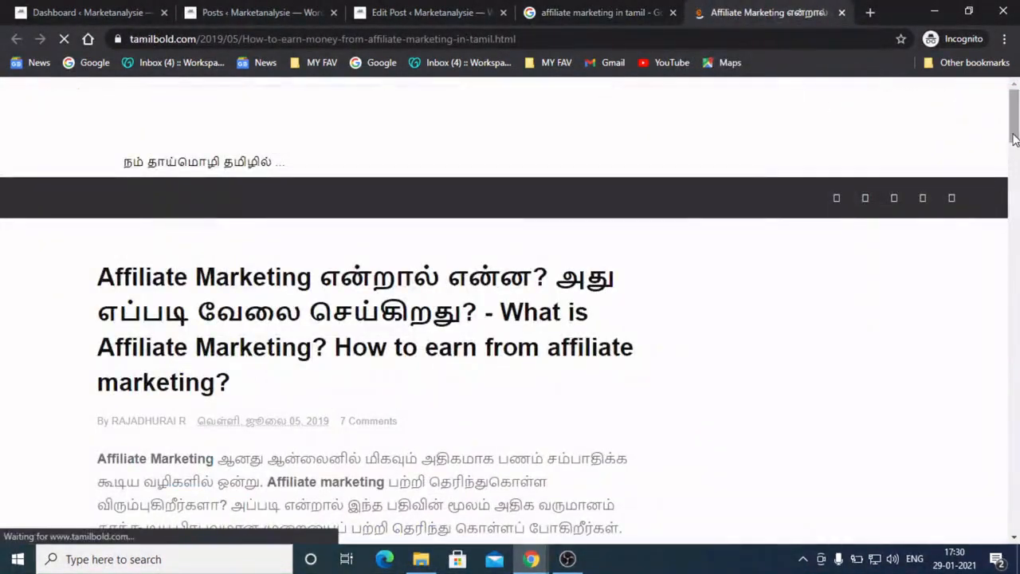
# Step: Skim the Tamilbold affiliate marketing article from its headline through the body, and close its tab
pyautogui.scroll(-4, 1014, 144)
pyautogui.scroll(-10, 500, 212)
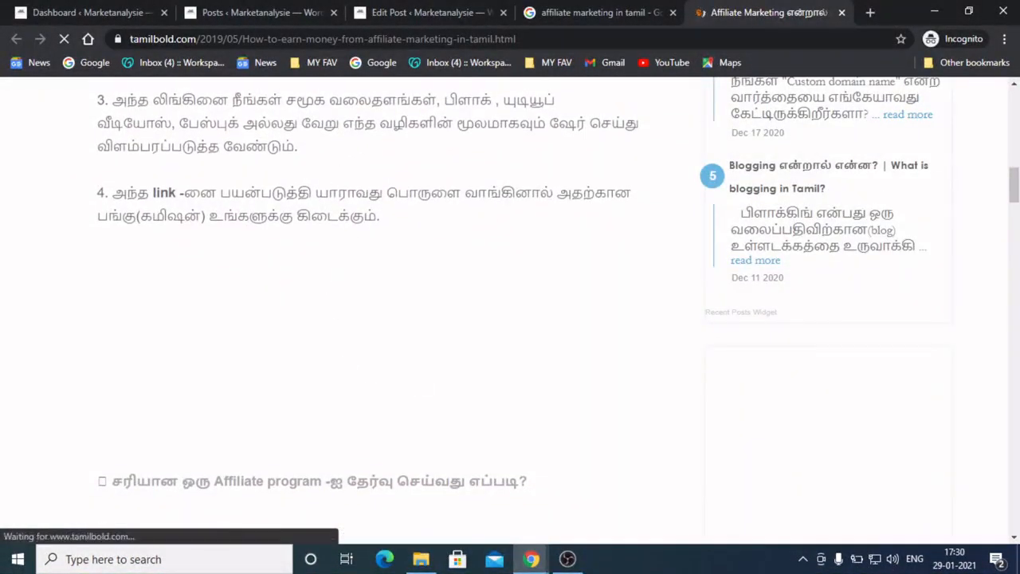
pyautogui.moveTo(1015, 191); pyautogui.dragTo(1015, 117)
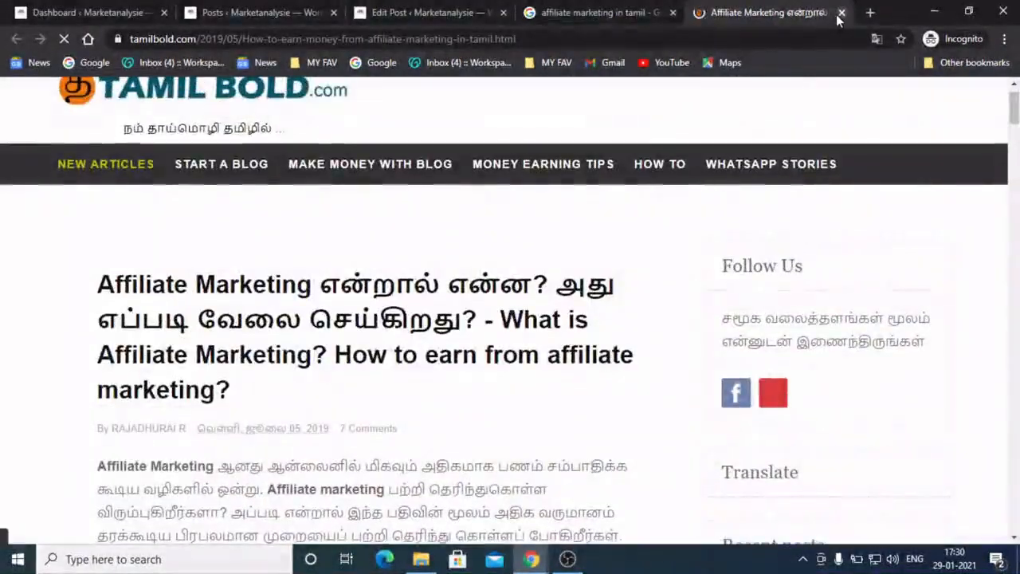
pyautogui.click(840, 13)
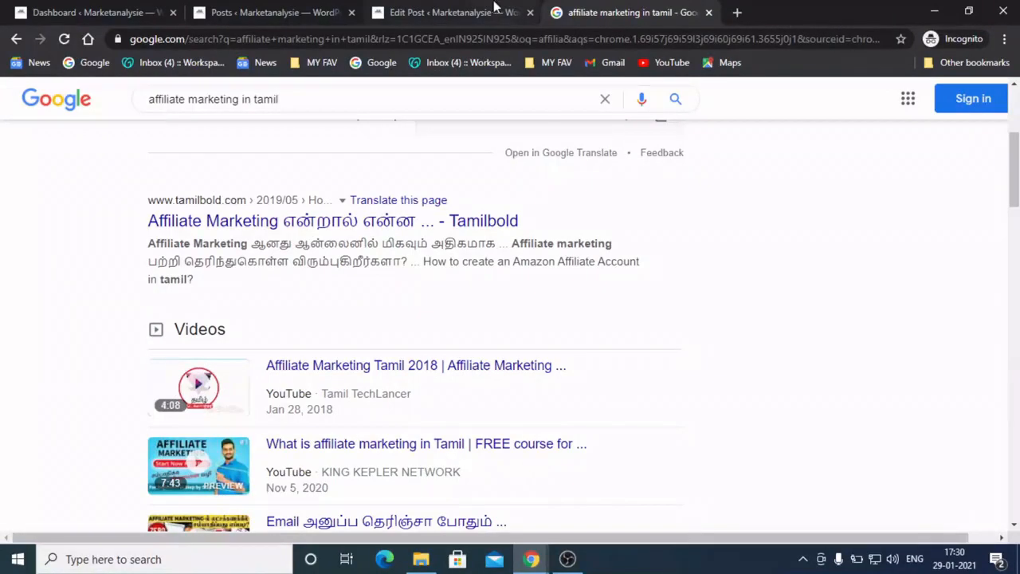
# Step: Examine the WordPress posts list, from the affiliate marketing post up to the newest posts, including their SEO details
pyautogui.click(80, 9)
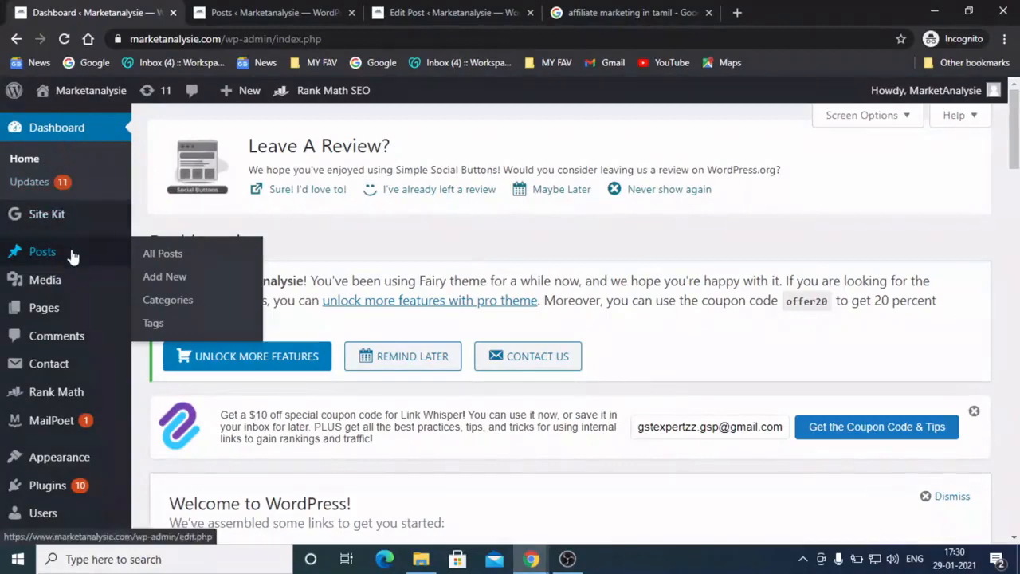
pyautogui.click(261, 10)
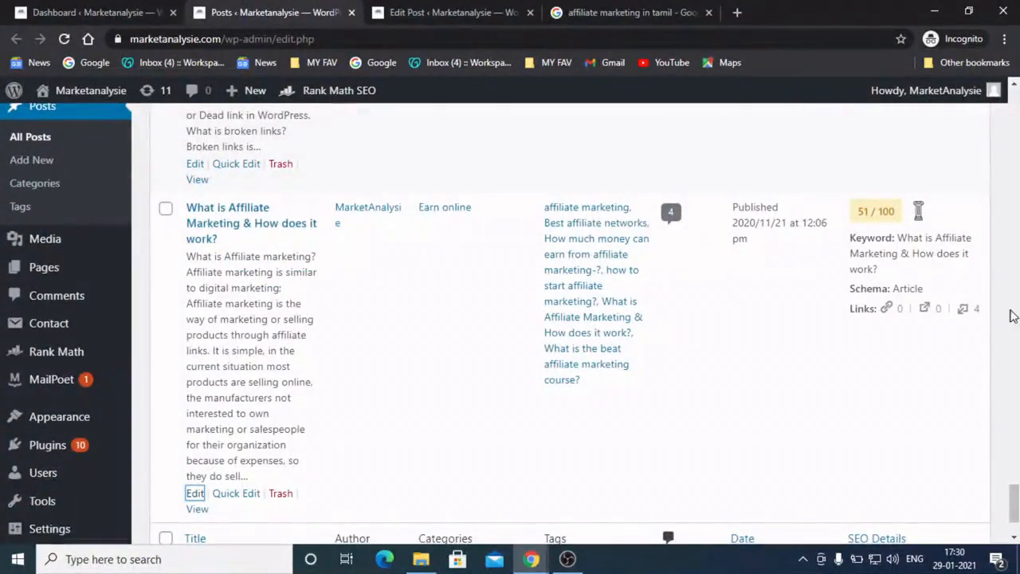
pyautogui.moveTo(1014, 487); pyautogui.dragTo(952, 169)
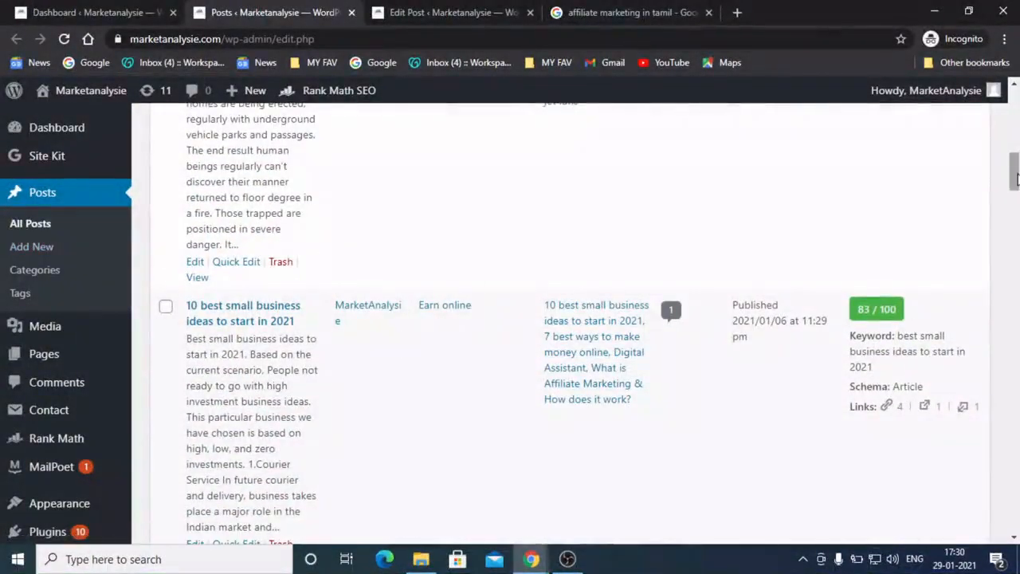
pyautogui.scroll(10, 95, 242)
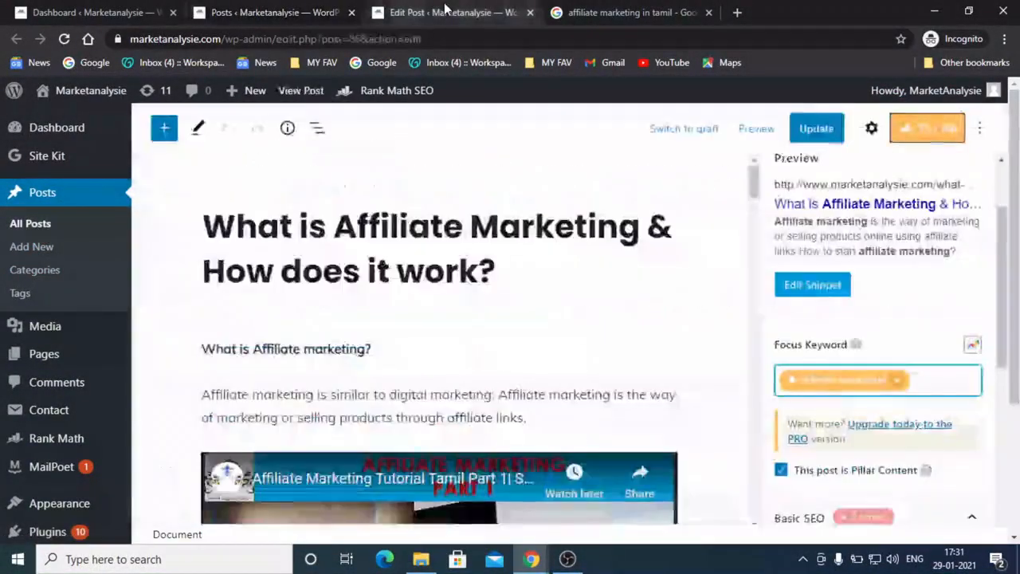
# Step: Examine the "What is Affiliate Marketing & How does it work?" post's content, subheadings and Rank Math focus keyword in the editor
pyautogui.hotkey('ctrl', 'Tab')
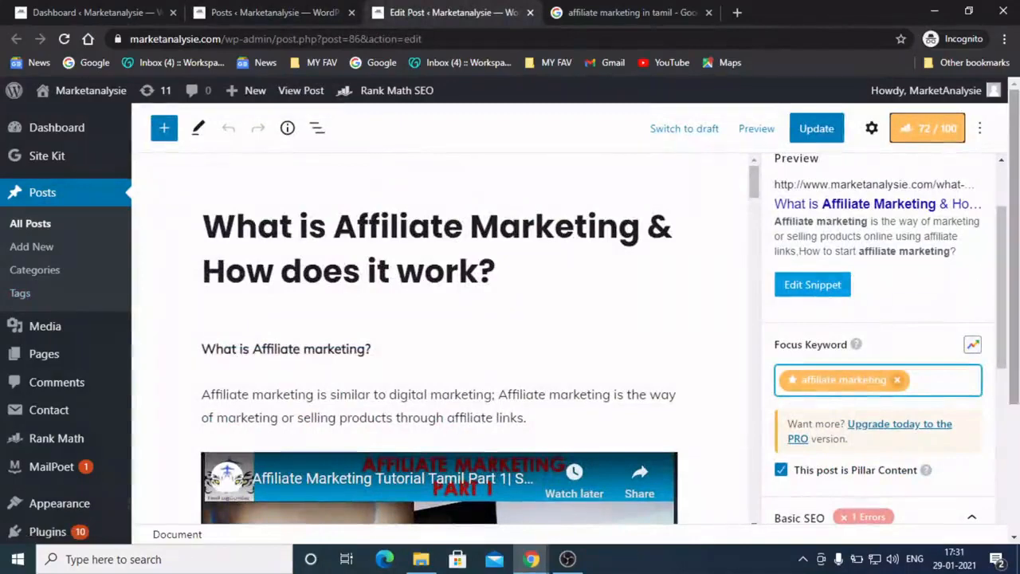
pyautogui.scroll(-3, 1005, 268)
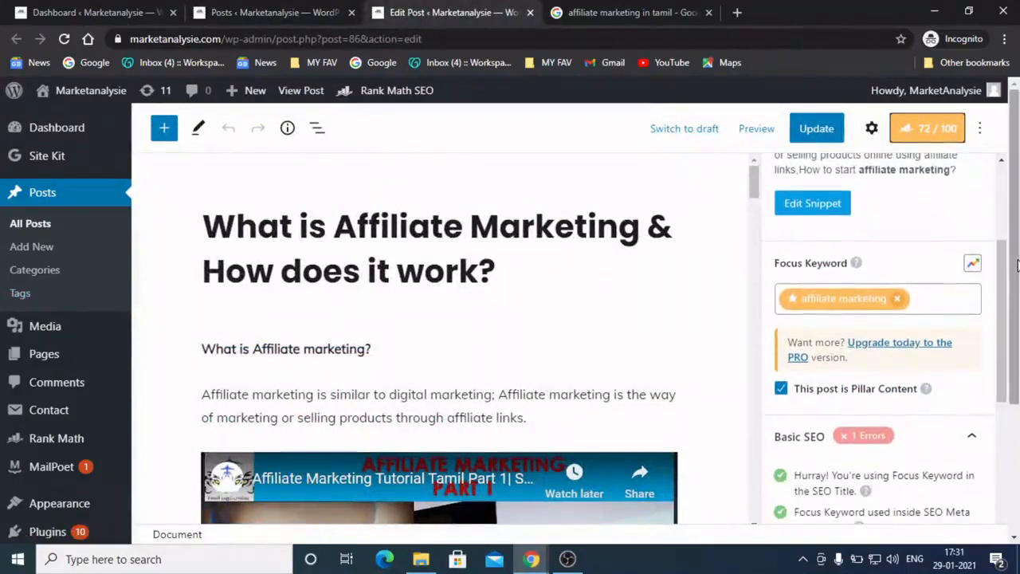
pyautogui.scroll(-1, 1002, 295)
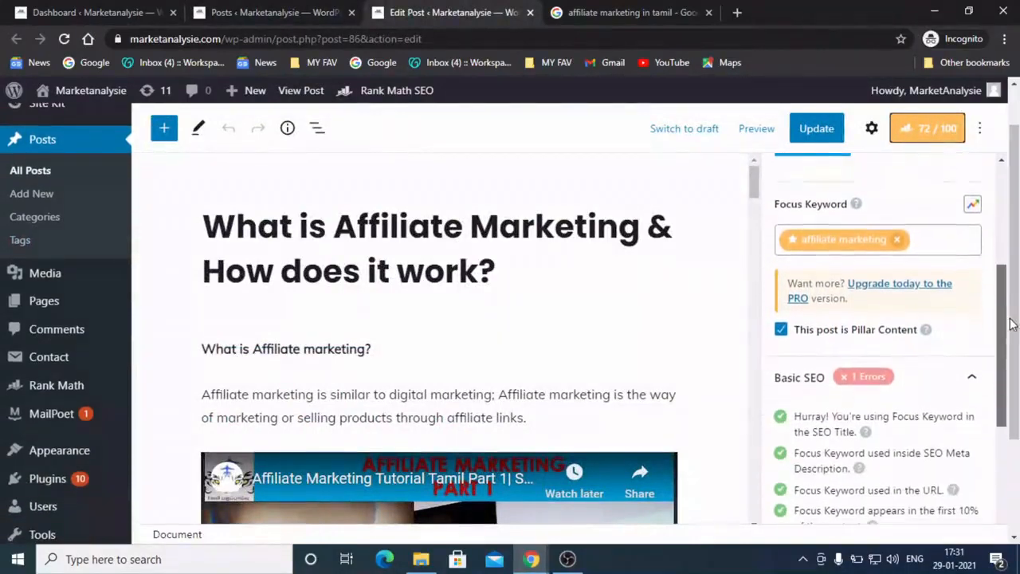
pyautogui.moveTo(759, 183)
pyautogui.mouseDown()
pyautogui.moveTo(763, 275)
pyautogui.moveTo(784, 366)
pyautogui.moveTo(765, 395)
pyautogui.moveTo(785, 477)
pyautogui.moveTo(767, 166)
pyautogui.mouseUp()
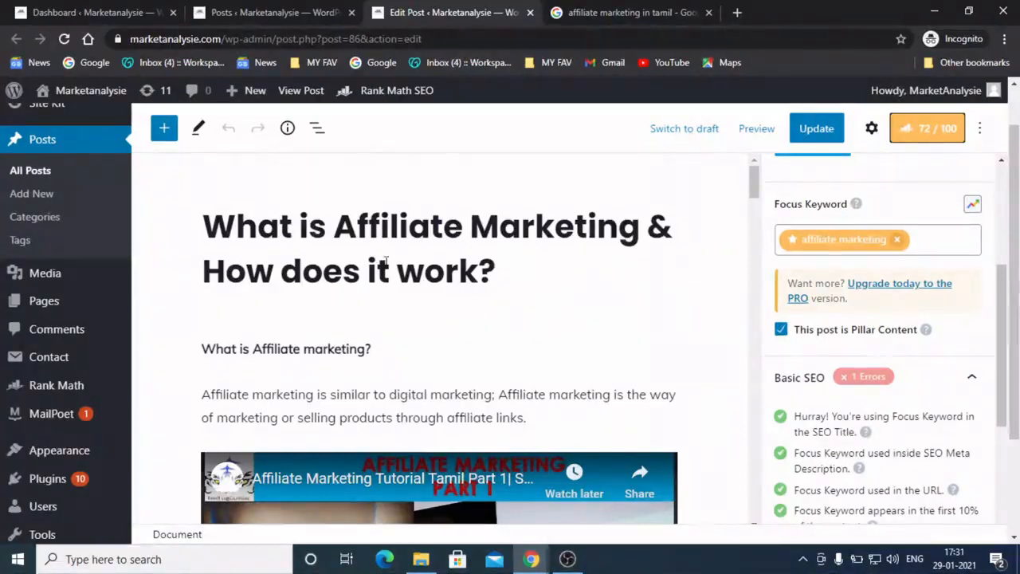
pyautogui.moveTo(753, 187); pyautogui.dragTo(707, 280)
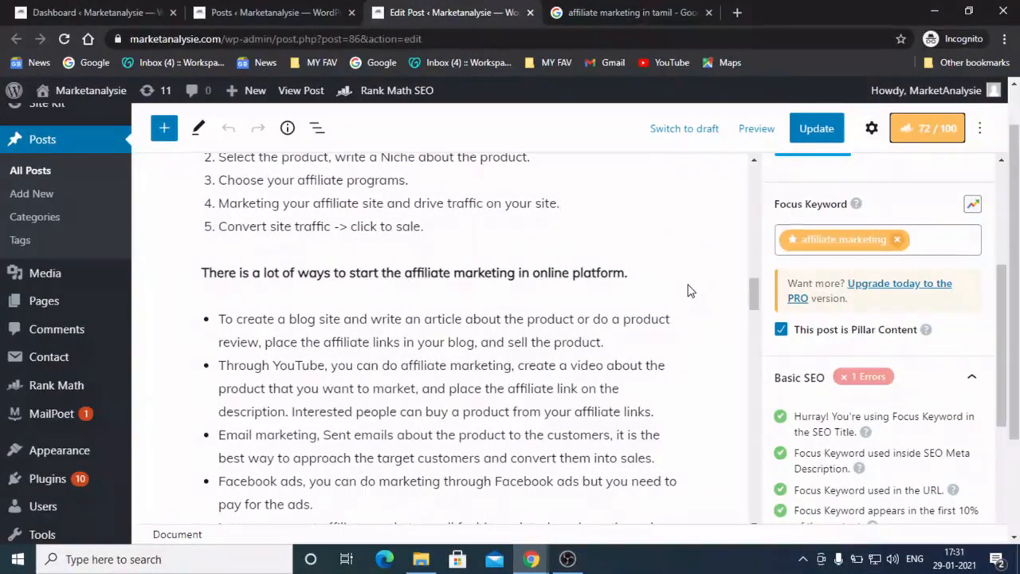
pyautogui.moveTo(756, 302); pyautogui.dragTo(757, 325)
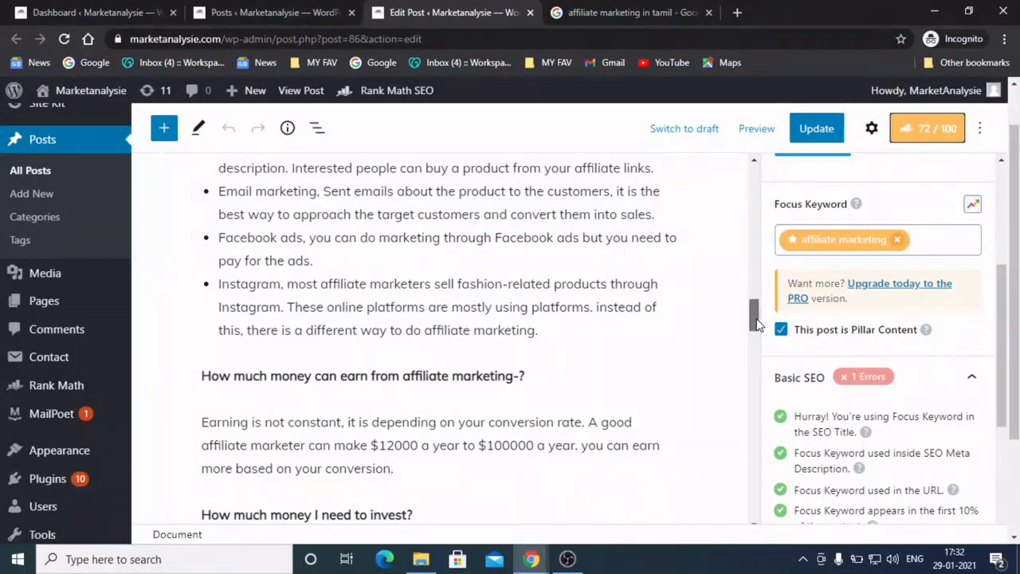
pyautogui.moveTo(757, 324); pyautogui.dragTo(761, 232)
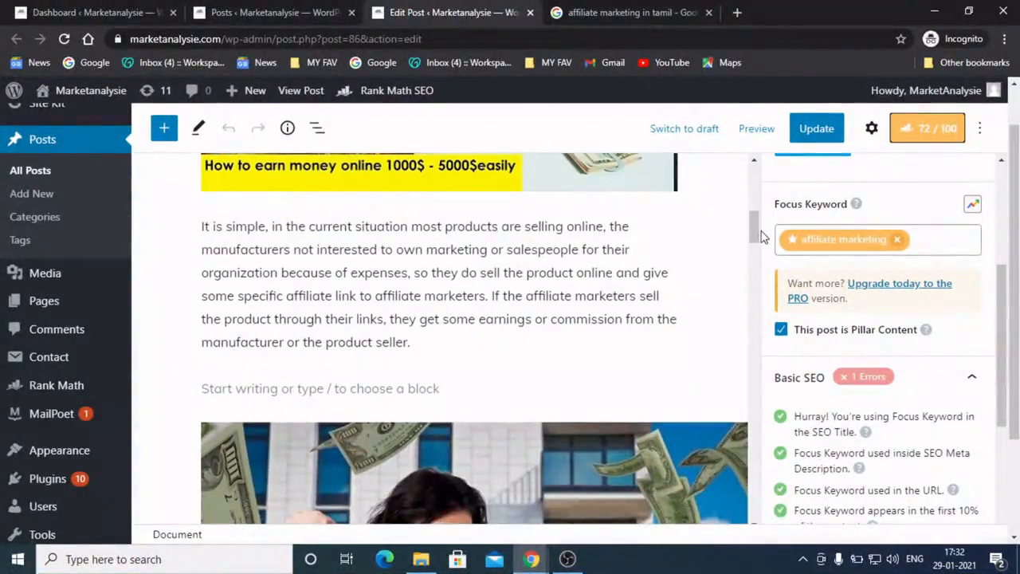
# Step: Revisit the Google results for "affiliate marketing in tamil" and return to the affiliate marketing post in the editor
pyautogui.click(627, 10)
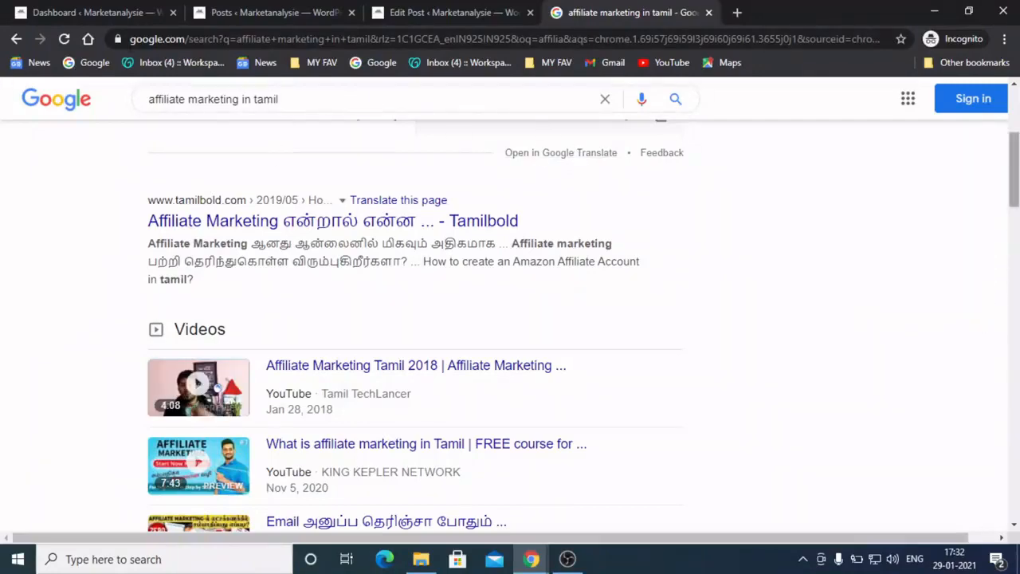
pyautogui.moveTo(1015, 196); pyautogui.dragTo(1016, 171)
pyautogui.click(418, 14)
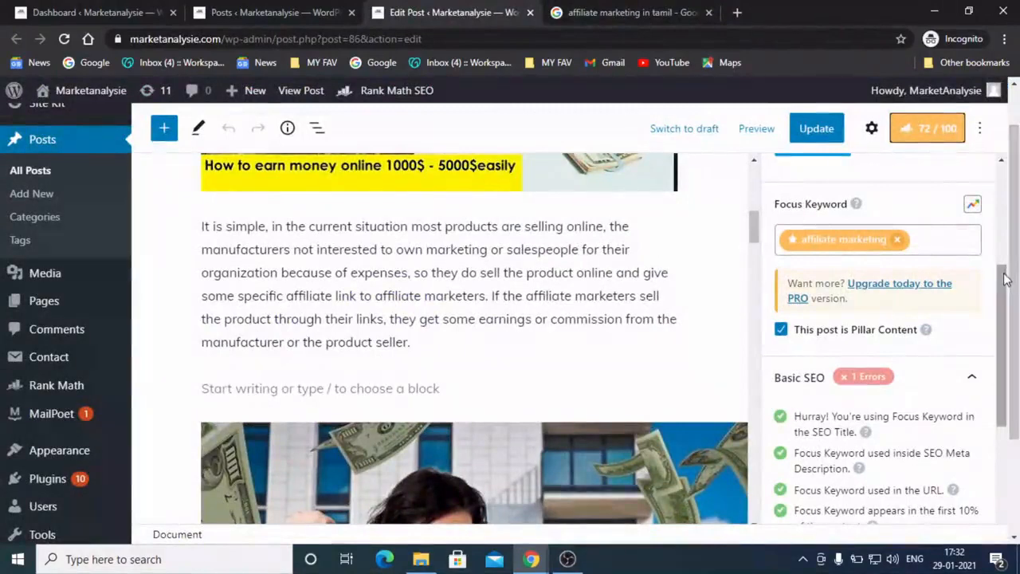
# Step: Review the post's Basic SEO checks and the content around the money image and "How to start affiliate marketing?"
pyautogui.moveTo(1004, 282); pyautogui.dragTo(1008, 330)
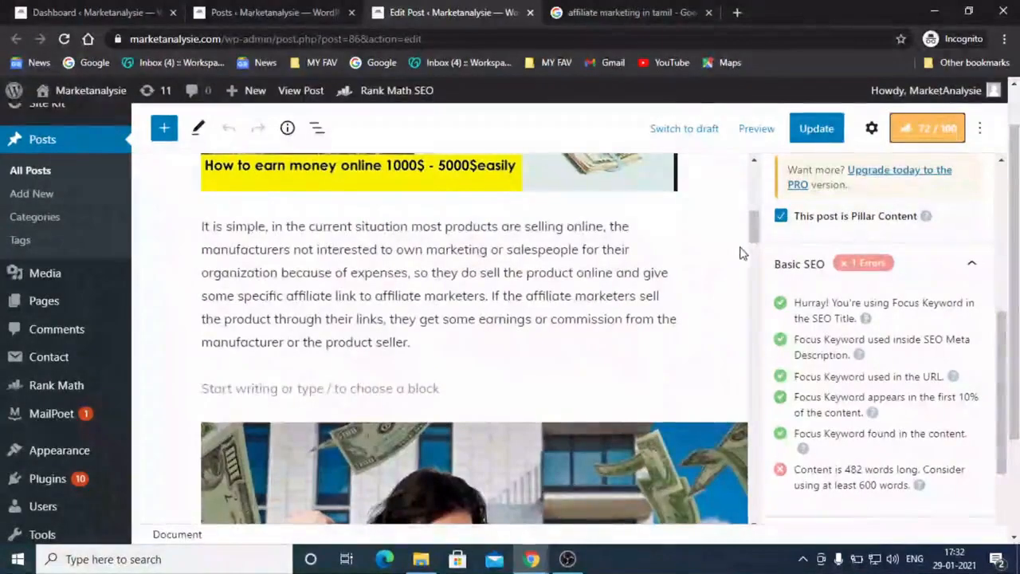
pyautogui.moveTo(754, 239); pyautogui.dragTo(756, 273)
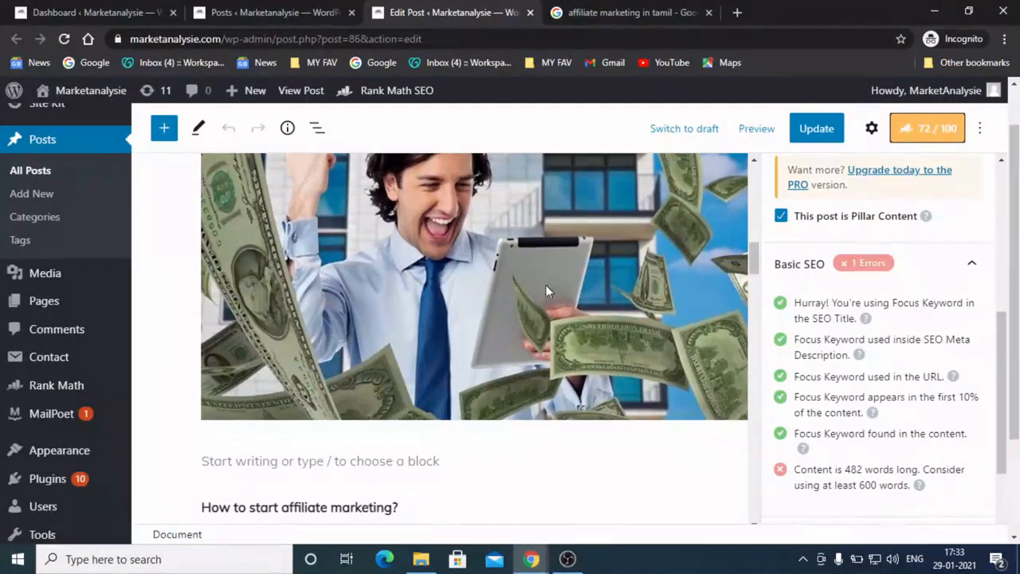
pyautogui.moveTo(750, 261)
pyautogui.mouseDown()
pyautogui.moveTo(753, 251)
pyautogui.moveTo(755, 267)
pyautogui.mouseUp()
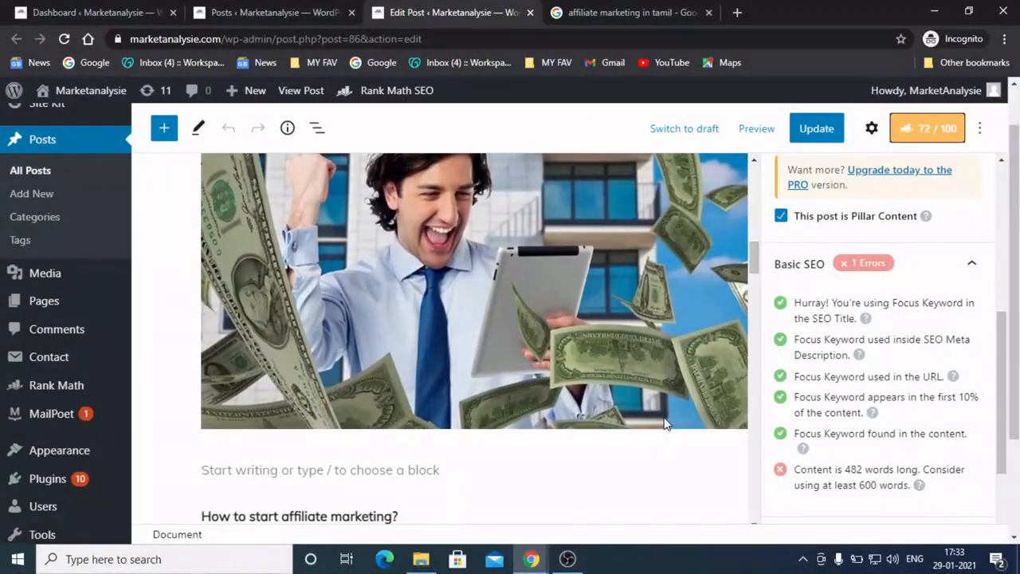
pyautogui.moveTo(754, 271)
pyautogui.mouseDown()
pyautogui.moveTo(768, 320)
pyautogui.moveTo(753, 279)
pyautogui.mouseUp()
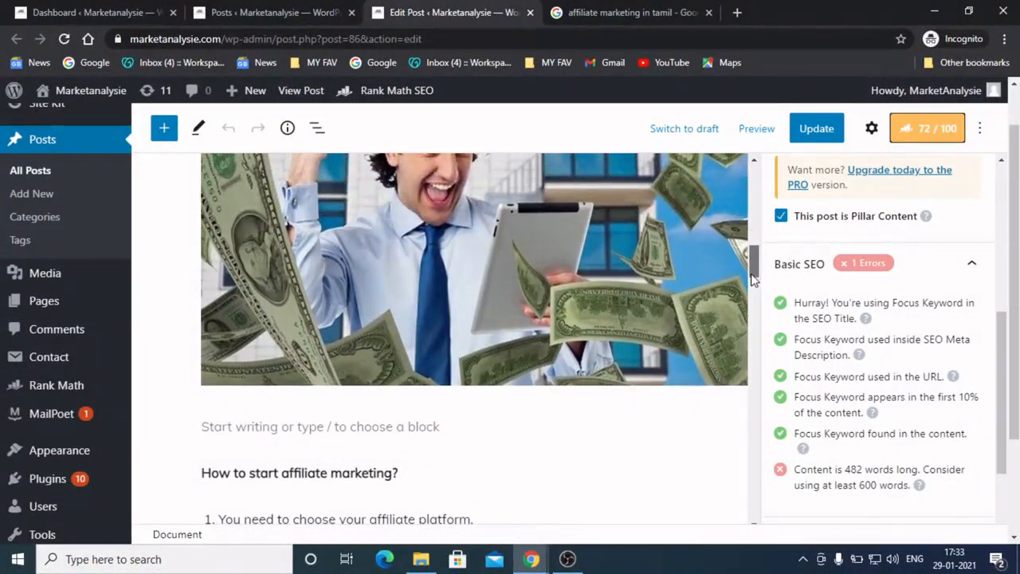
pyautogui.moveTo(753, 279); pyautogui.dragTo(753, 275)
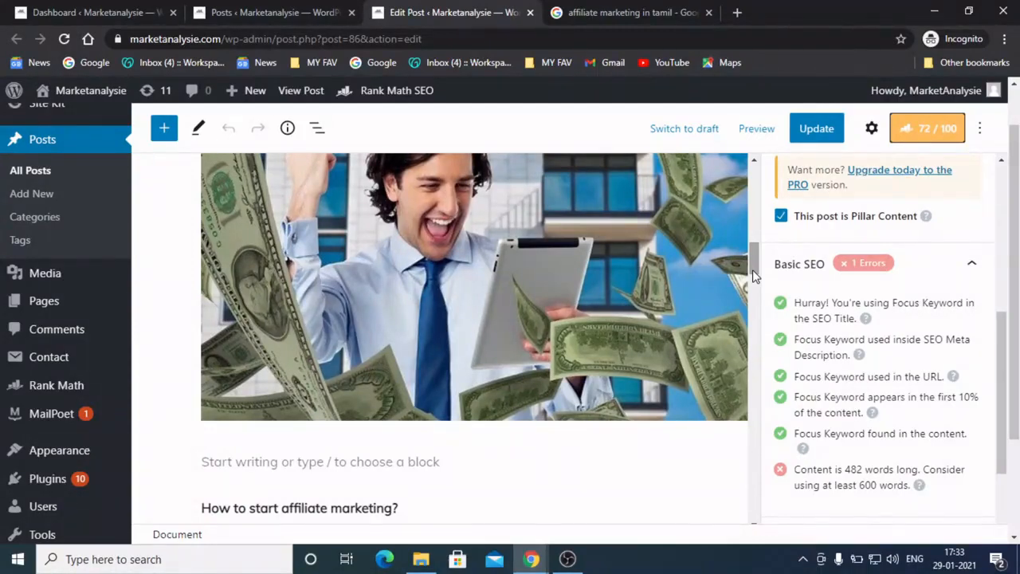
# Step: Highlight the post title to point it out, and look at the opening paragraph and embedded video below it
pyautogui.moveTo(752, 269); pyautogui.dragTo(754, 193)
pyautogui.moveTo(234, 214); pyautogui.dragTo(692, 257)
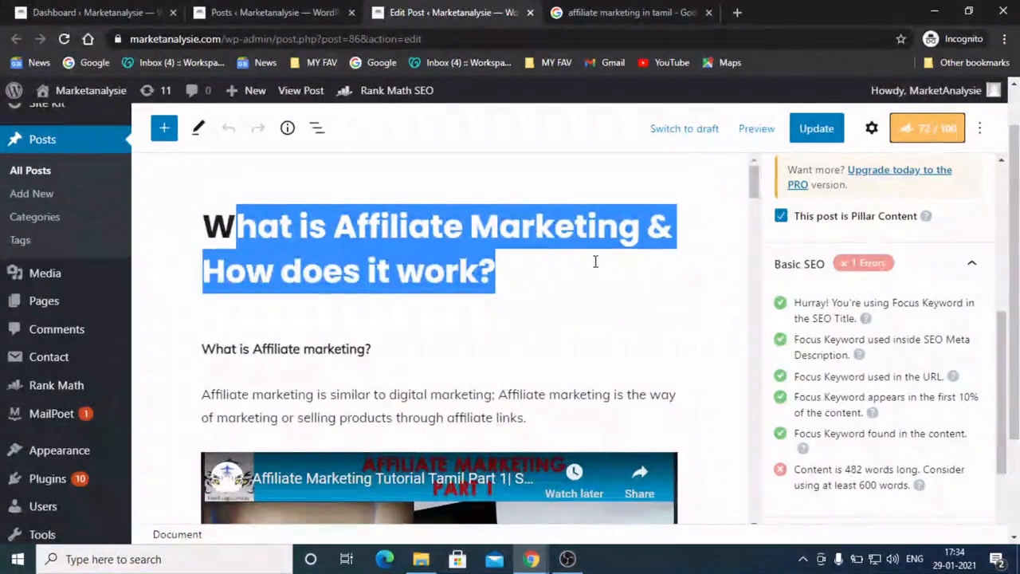
pyautogui.click(551, 276)
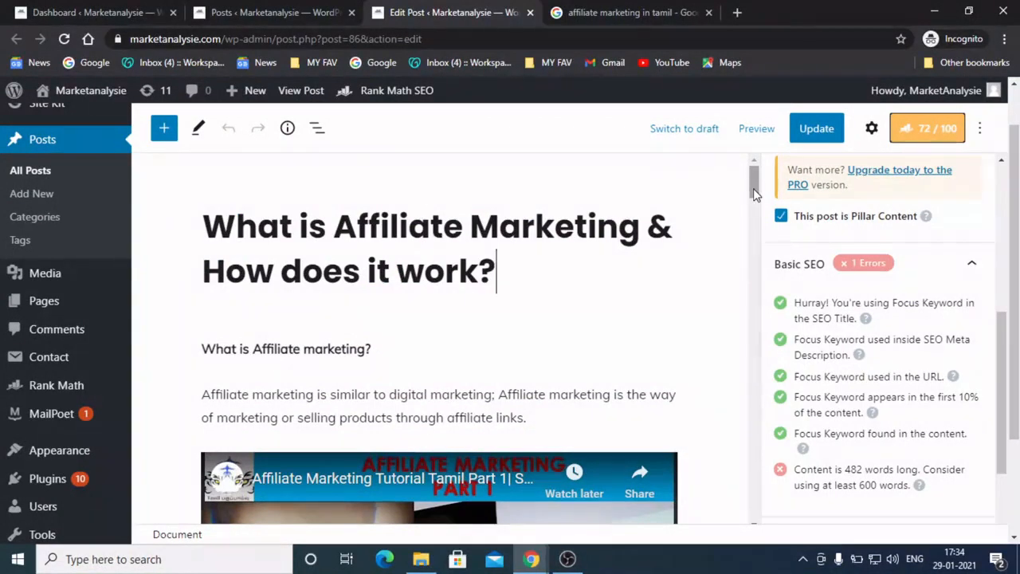
pyautogui.moveTo(753, 194); pyautogui.dragTo(754, 205)
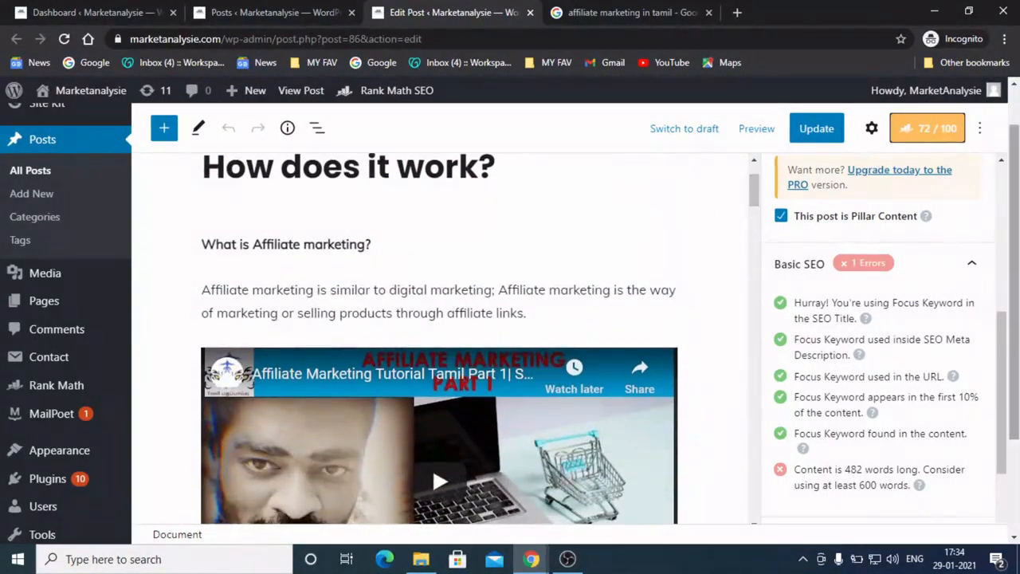
# Step: Close and reopen the Rank Math settings to show the General section with the snippet preview and focus keyword
pyautogui.moveTo(1015, 160); pyautogui.dragTo(1014, 148)
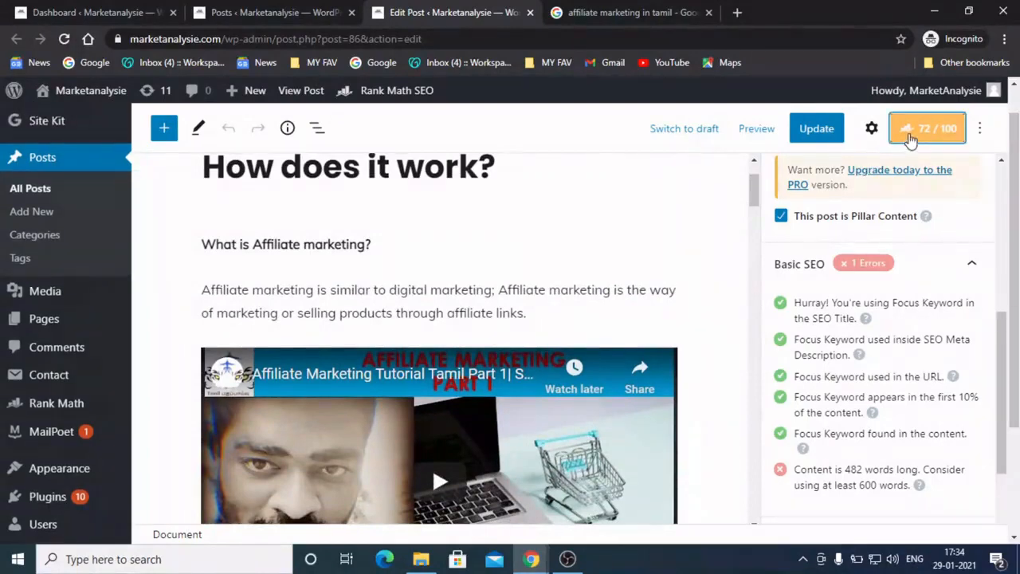
pyautogui.click(909, 137)
pyautogui.click(924, 142)
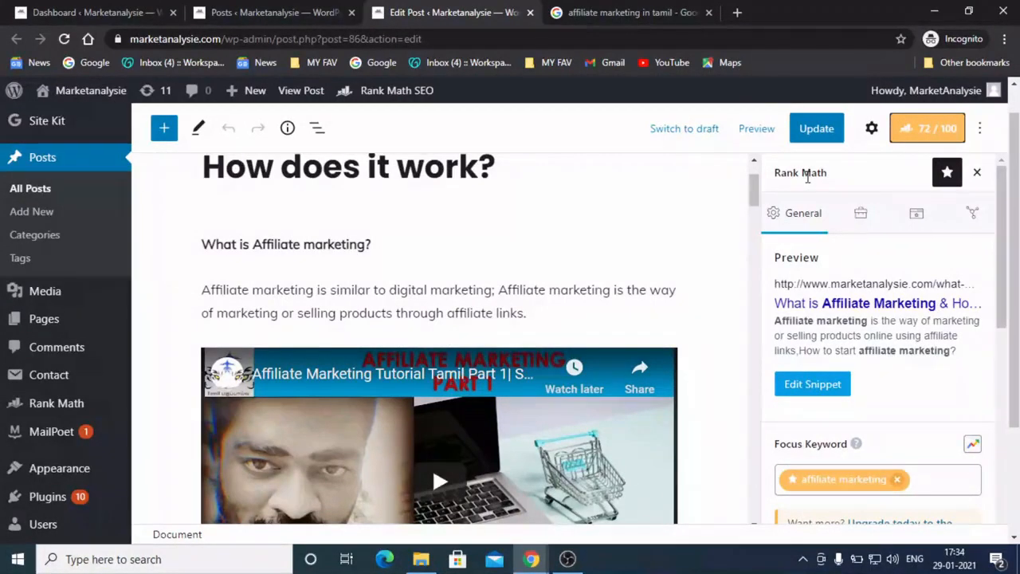
# Step: Look over the Google results for "affiliate marketing in tamil" again, from the translation box to the Tamilbold listing and videos
pyautogui.click(652, 13)
pyautogui.scroll(3, 400, 298)
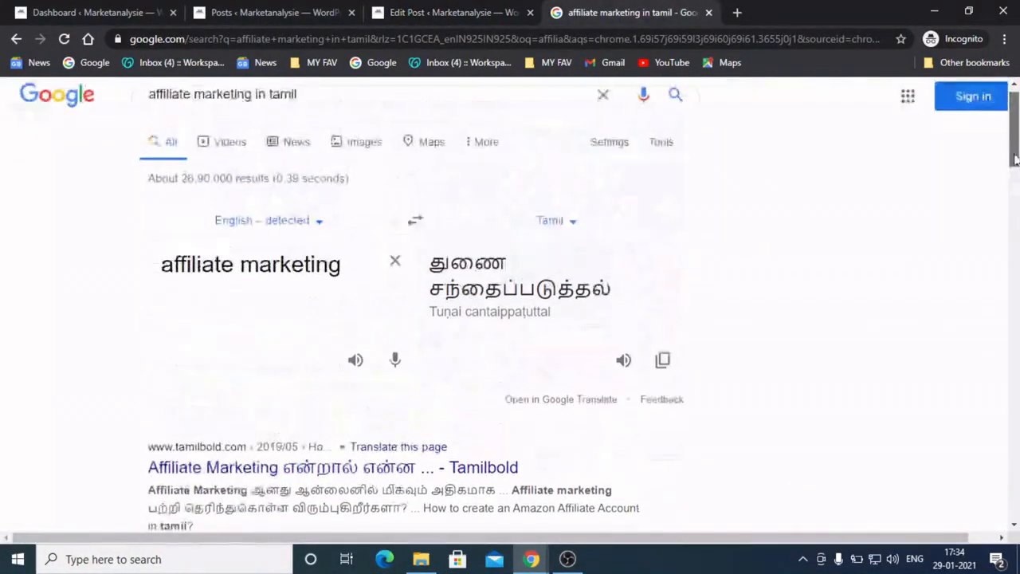
pyautogui.scroll(-3, 400, 298)
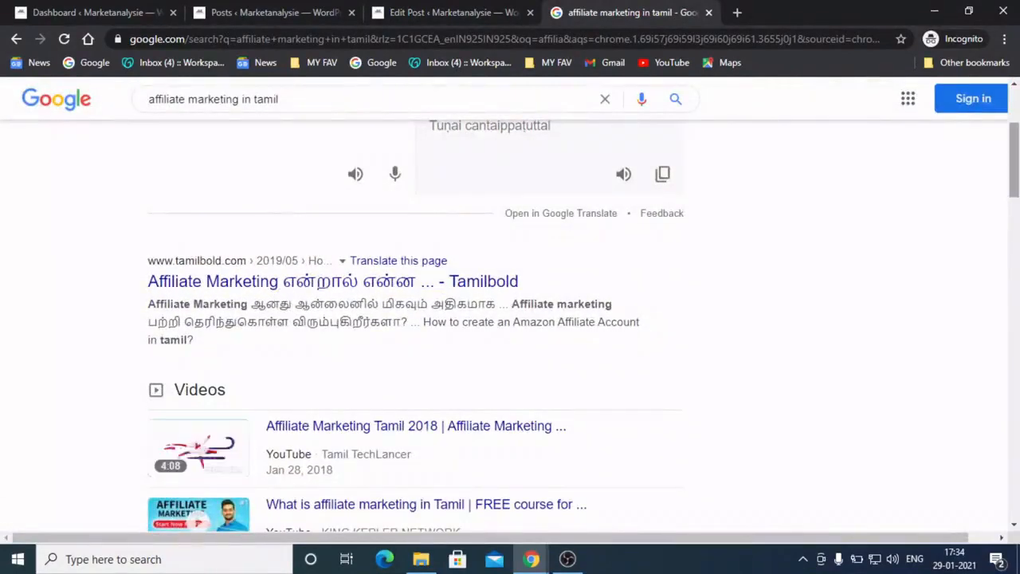
# Step: Look over the Udemy and Thagavalgal results on Google, and examine the post's Rank Math snippet preview and focus keyword
pyautogui.scroll(-7, 510, 319)
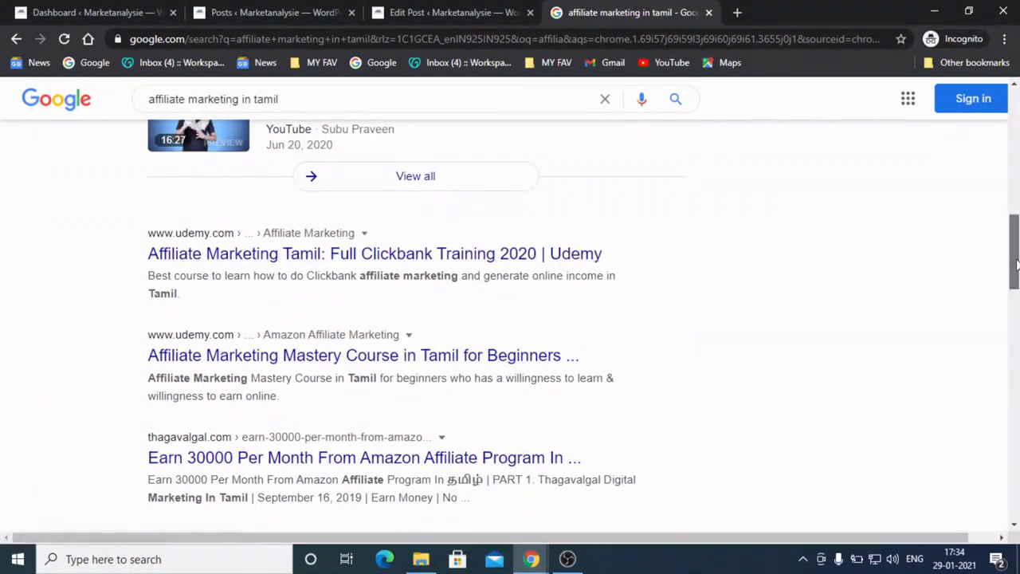
pyautogui.scroll(-1, 1014, 263)
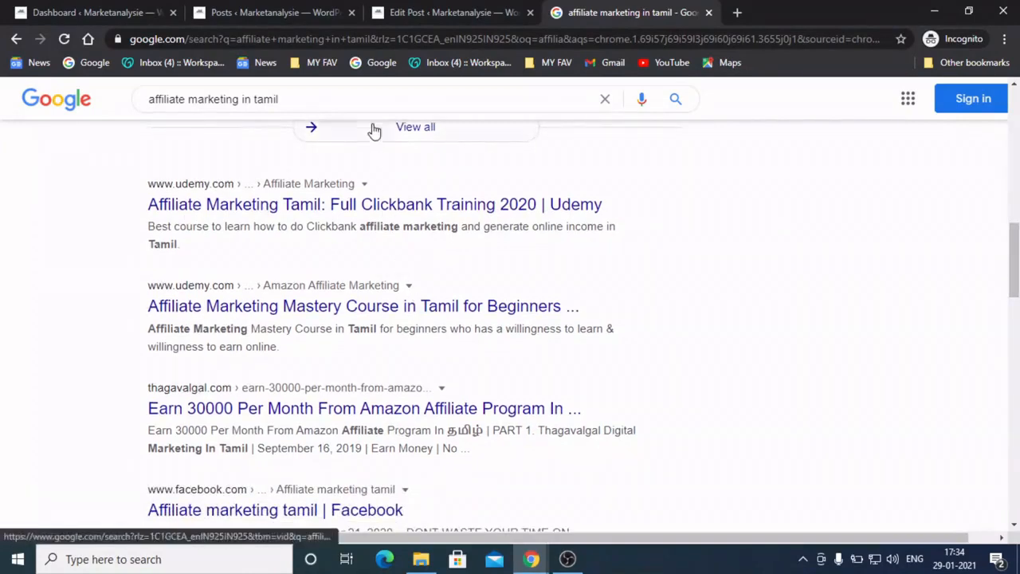
pyautogui.click(438, 12)
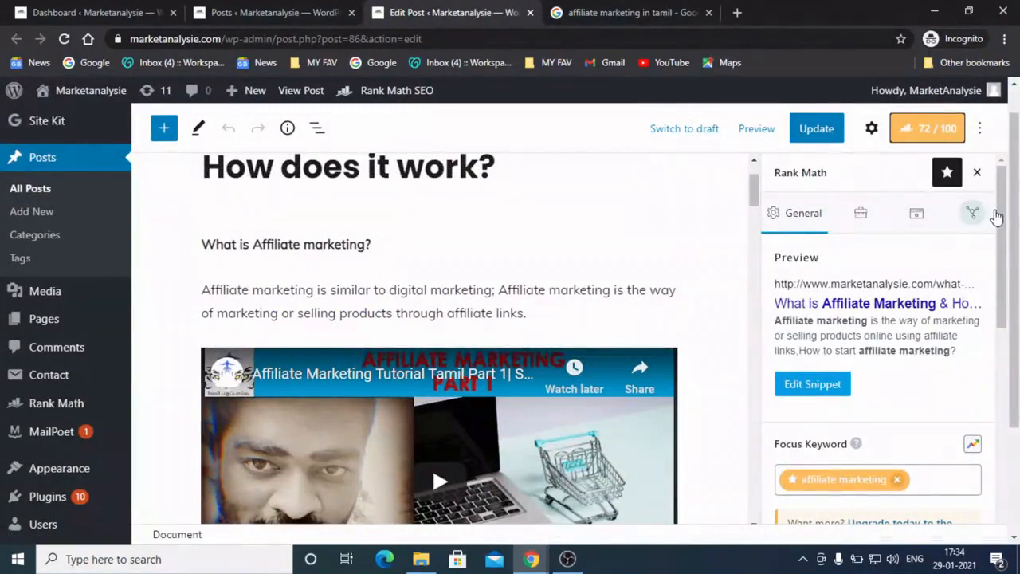
pyautogui.scroll(-1, 1007, 213)
pyautogui.scroll(-1, 1006, 214)
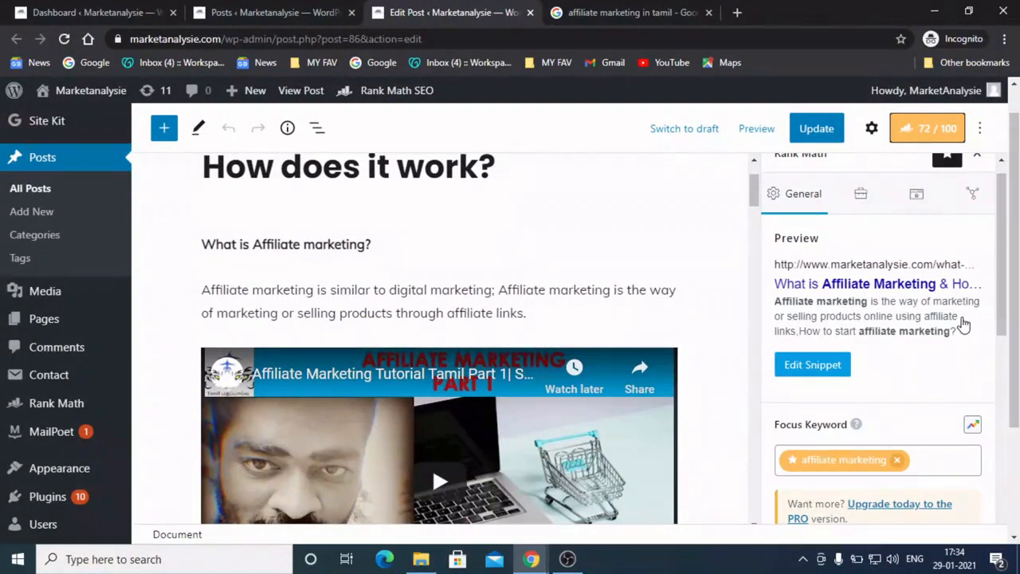
pyautogui.scroll(-2, 1002, 263)
pyautogui.scroll(-3, 1006, 271)
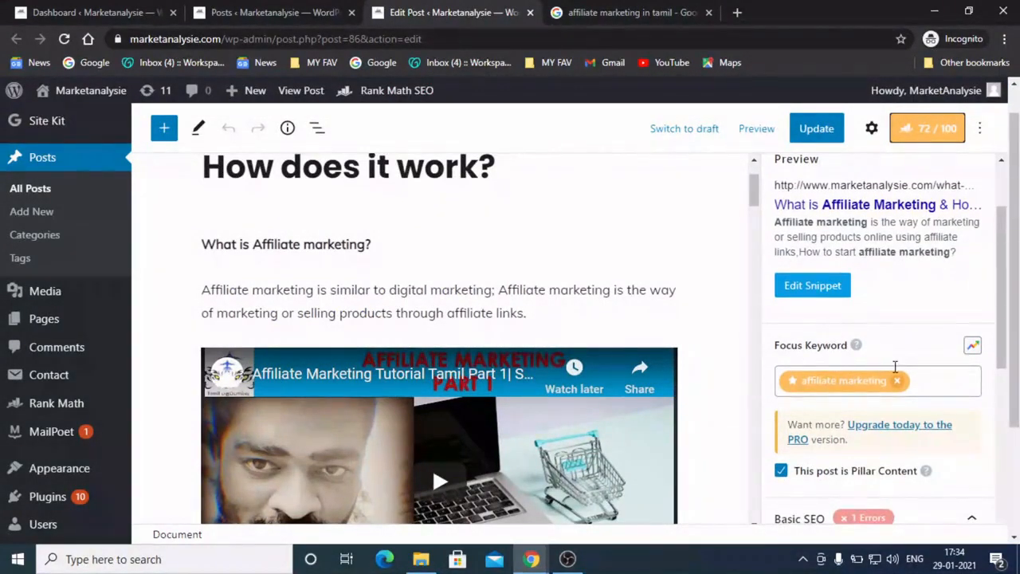
# Step: Compare the Google query "affiliate marketing in tamil" with the post's opening section and its Focus Keyword field
pyautogui.click(567, 13)
pyautogui.scroll(3, 1012, 267)
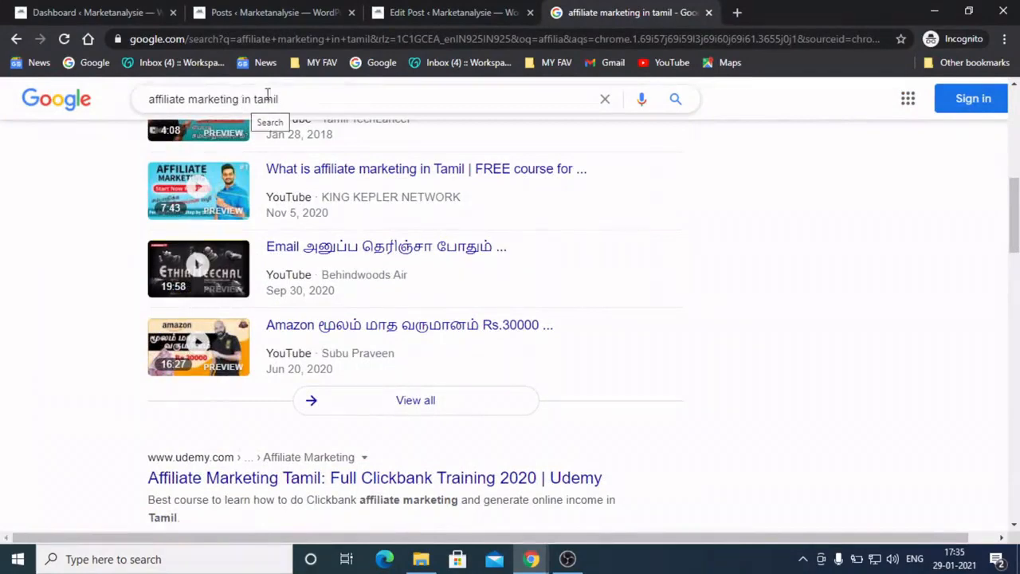
pyautogui.click(431, 12)
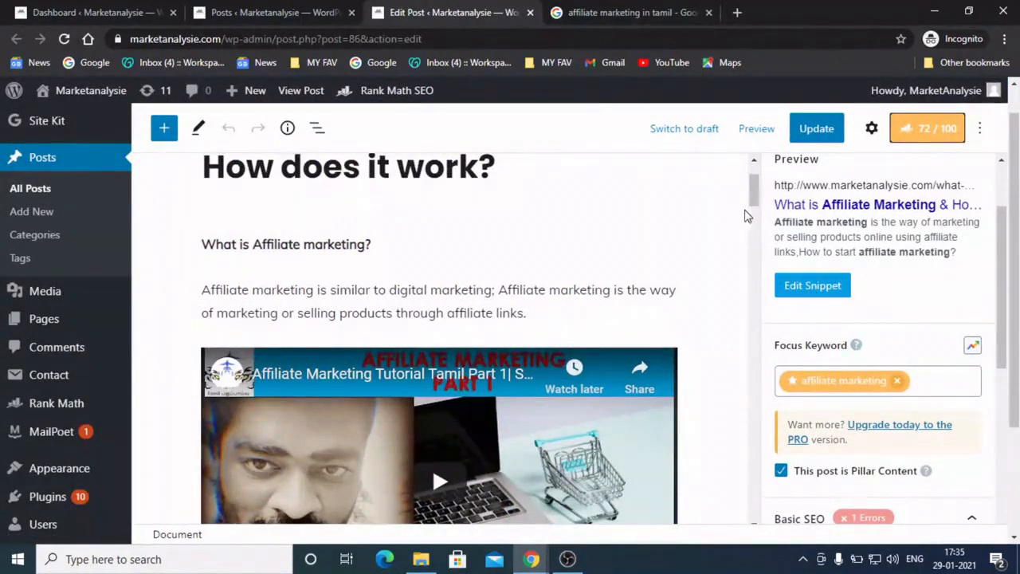
pyautogui.moveTo(757, 195); pyautogui.dragTo(760, 201)
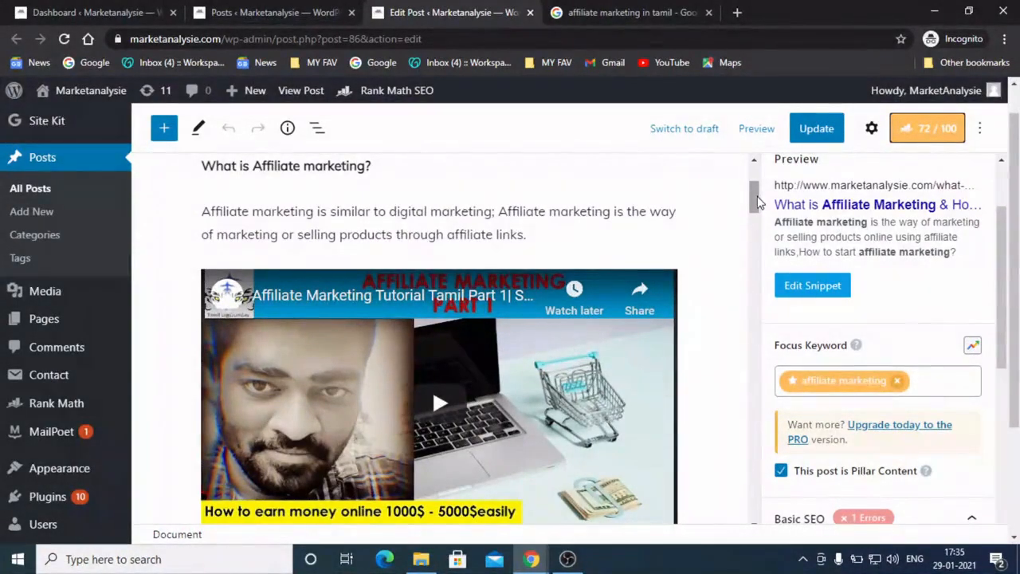
pyautogui.click(927, 376)
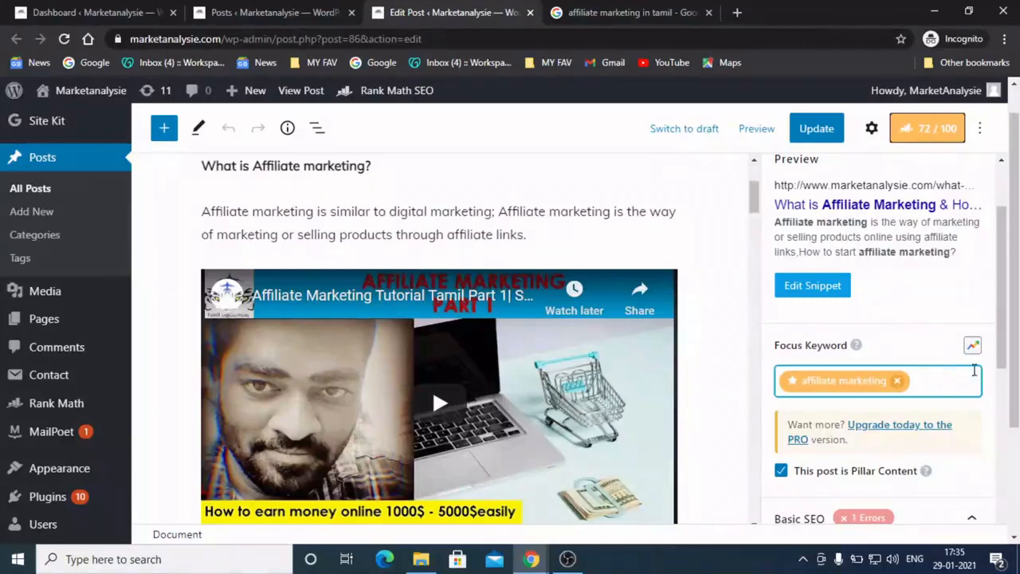
# Step: Review the post's Basic SEO checks alongside its title, embedded video and opening content, down to the readability sections
pyautogui.moveTo(1008, 341); pyautogui.dragTo(1004, 363)
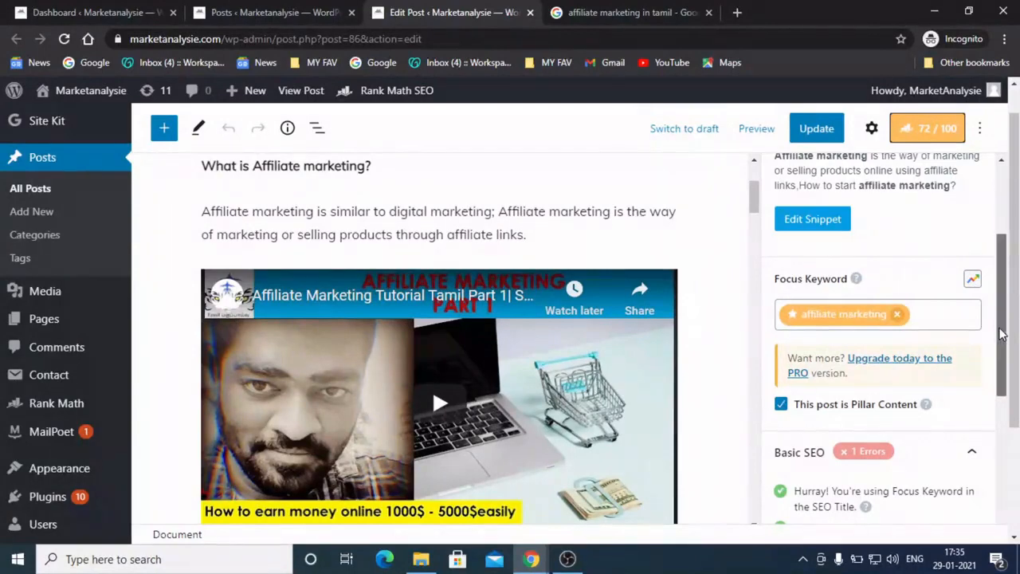
pyautogui.scroll(-1, 1000, 335)
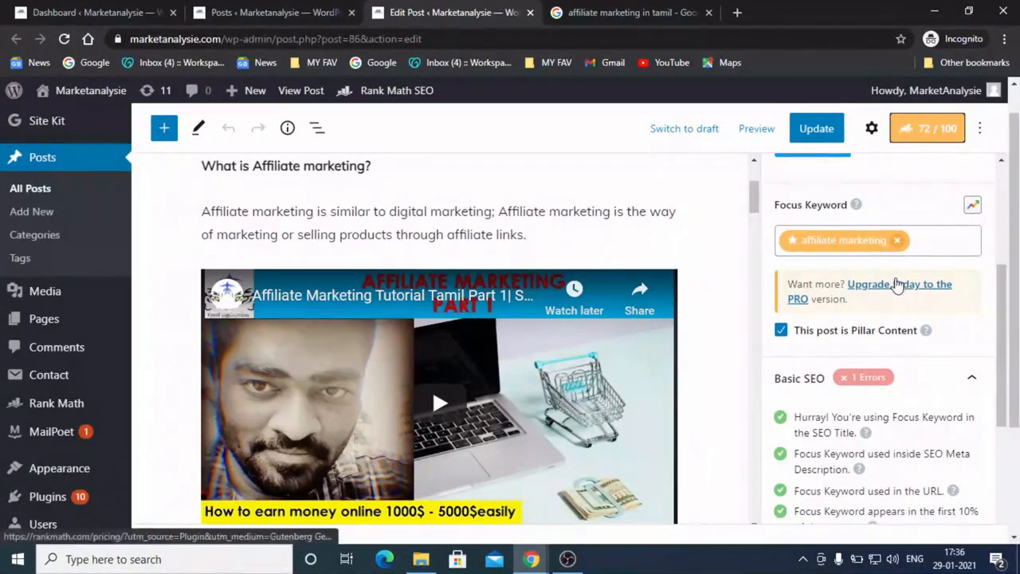
pyautogui.scroll(-2, 1004, 323)
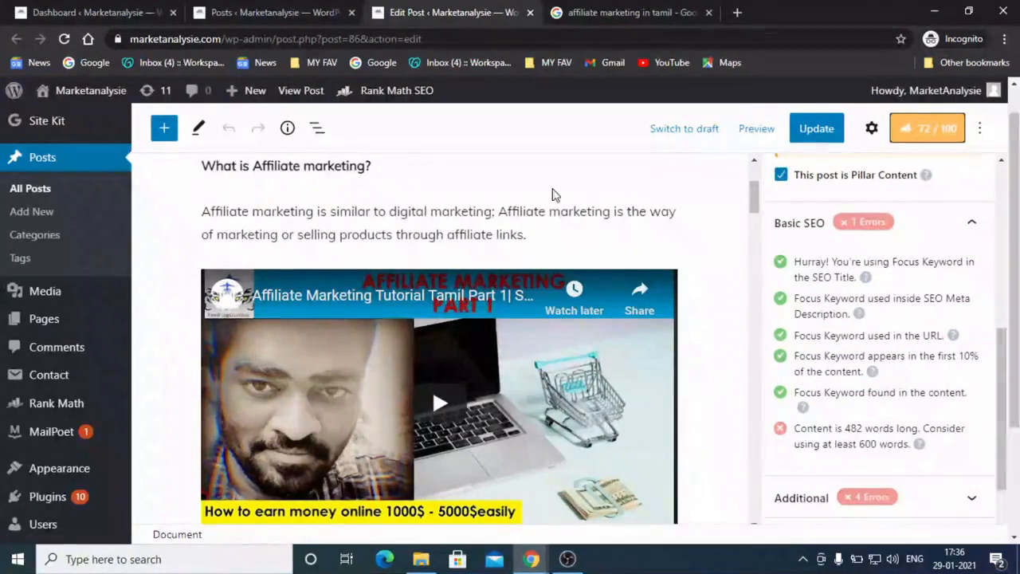
pyautogui.scroll(1, 757, 205)
pyautogui.scroll(2, 757, 205)
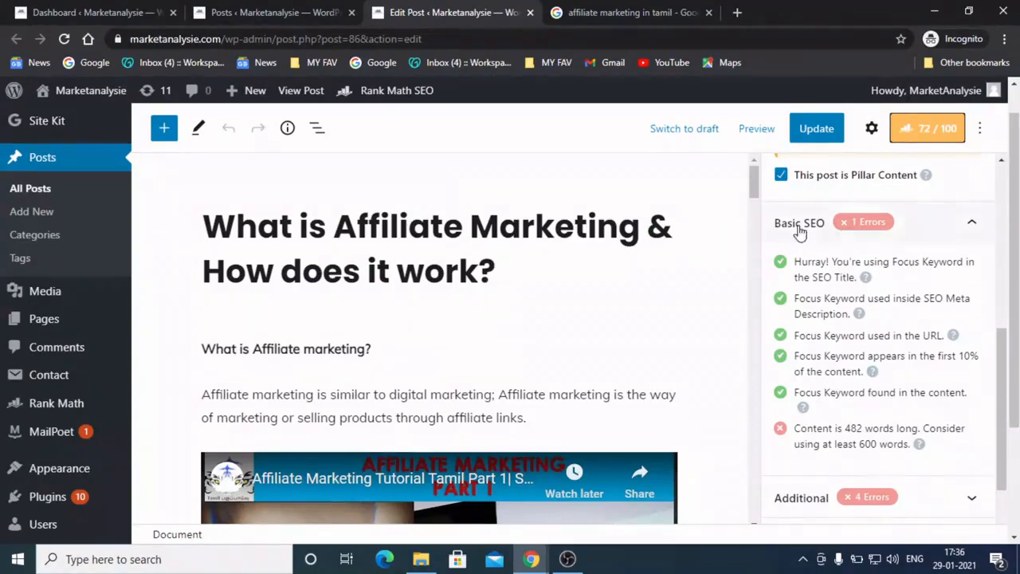
pyautogui.moveTo(754, 178); pyautogui.dragTo(777, 225)
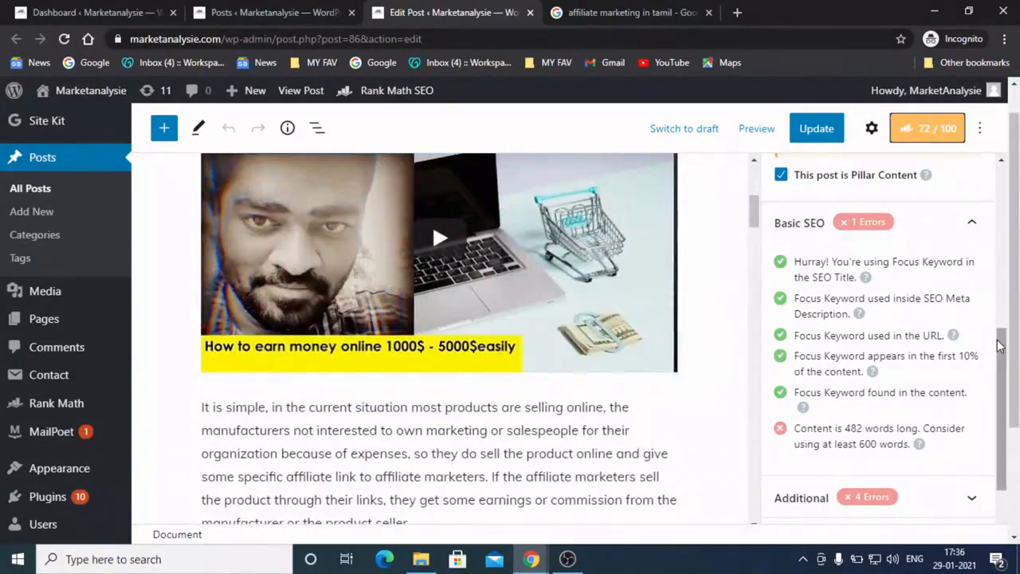
pyautogui.scroll(-2, 853, 317)
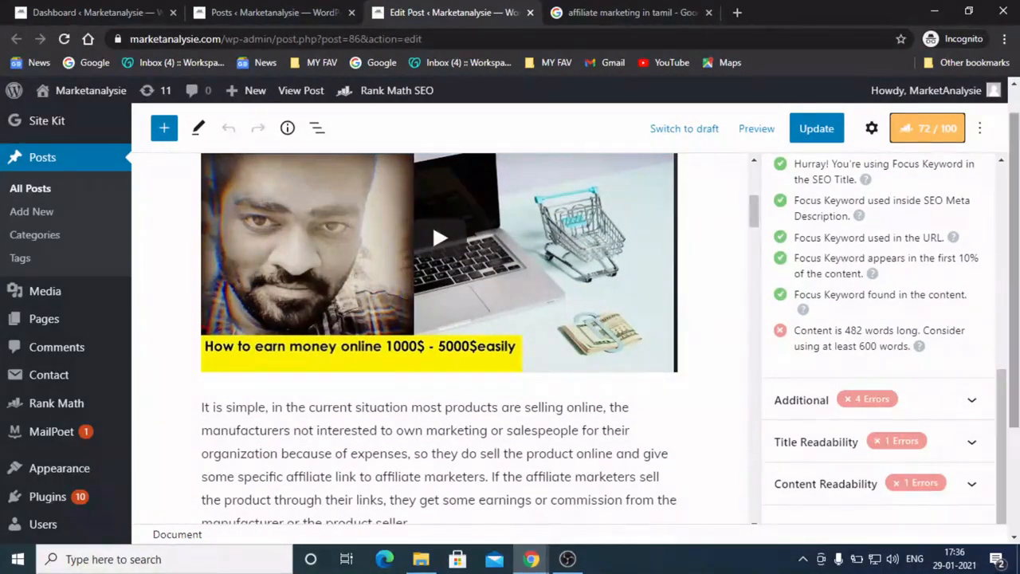
# Step: Open the snippet editor and remove the %currentyear% variable from the SEO title, leaving "%title% %sep%"
pyautogui.moveTo(1000, 384); pyautogui.dragTo(999, 260)
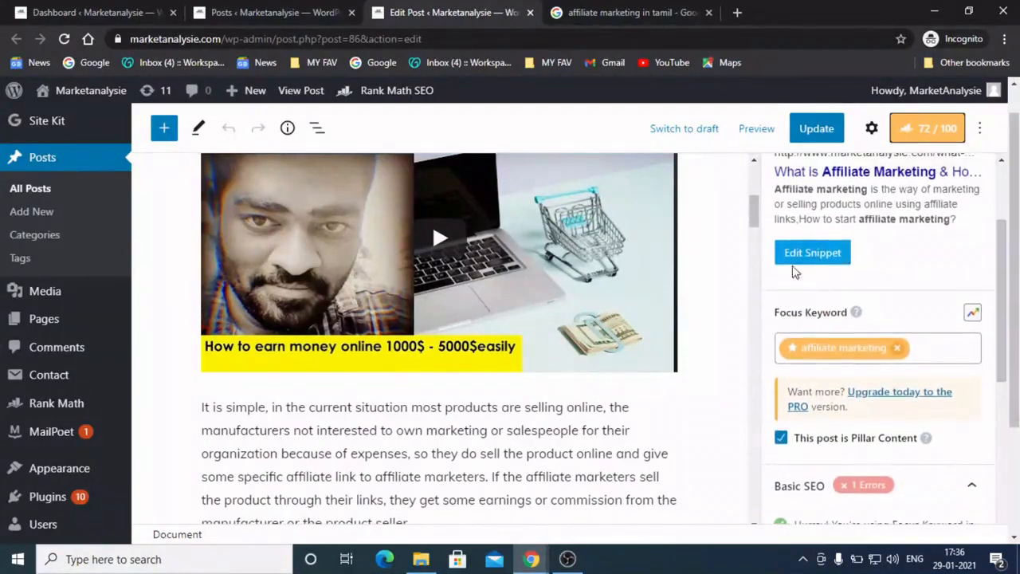
pyautogui.click(803, 258)
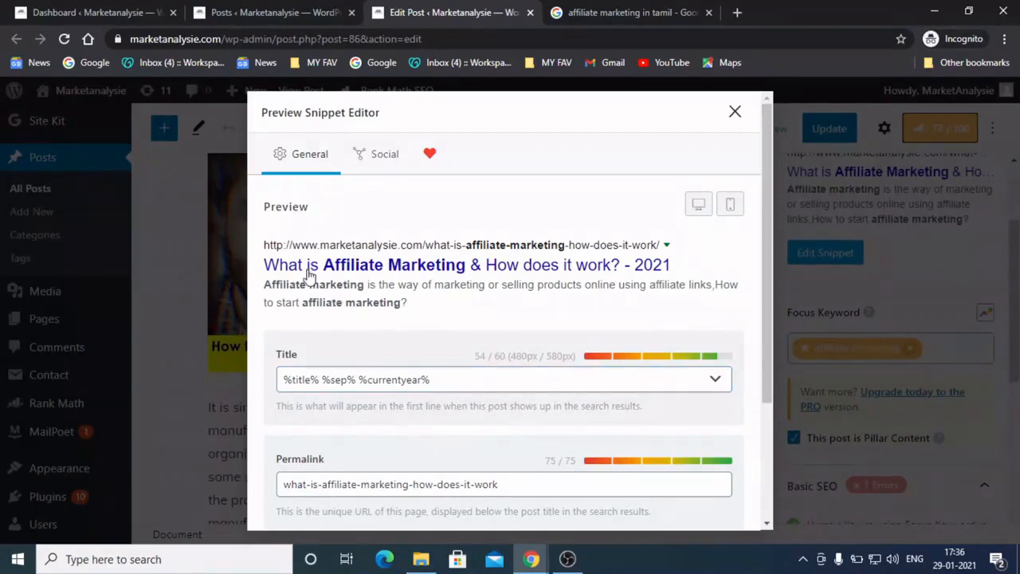
pyautogui.click(431, 380)
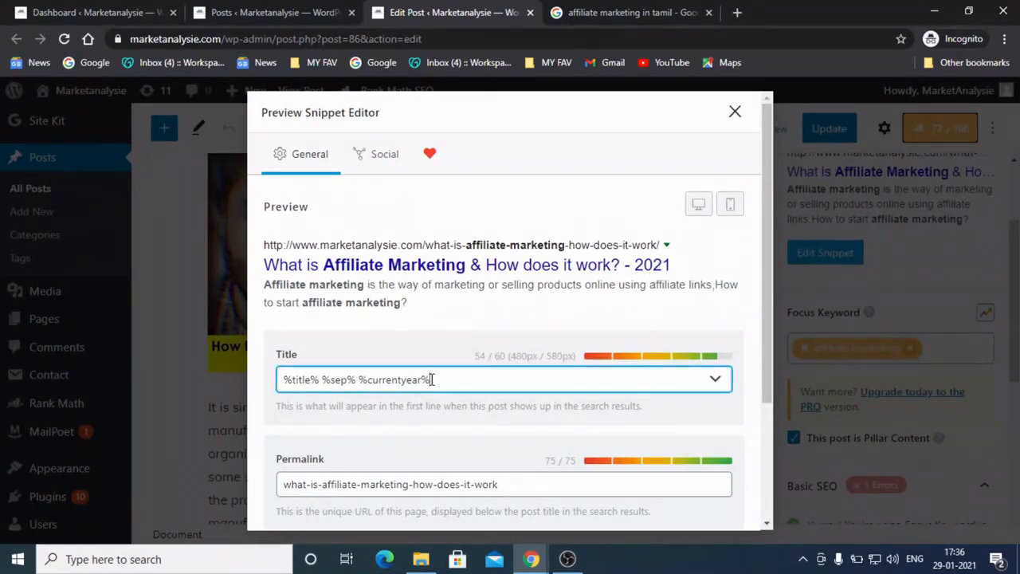
pyautogui.press('BackSpace')
pyautogui.press('BackSpace')
pyautogui.press('BackSpace')
pyautogui.press('BackSpace')
pyautogui.press('BackSpace')
pyautogui.press('BackSpace')
pyautogui.press('BackSpace')
pyautogui.press('BackSpace')
pyautogui.press('BackSpace')
pyautogui.press('BackSpace')
pyautogui.press('BackSpace')
pyautogui.press('BackSpace')
pyautogui.press('BackSpace')
pyautogui.press('BackSpace')
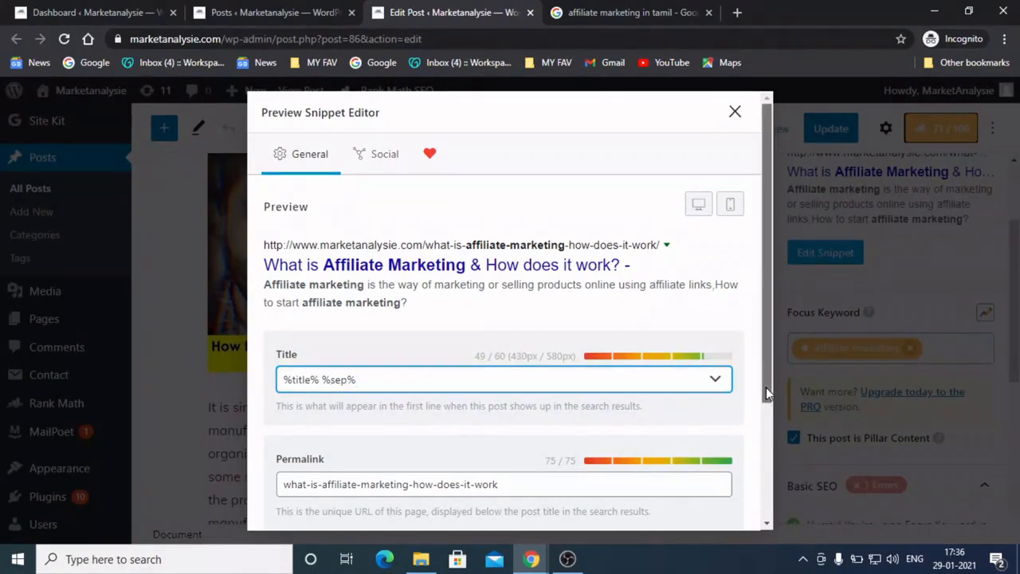
# Step: Review the permalink and meta description in the snippet editor, and return to the snippet preview
pyautogui.moveTo(765, 387); pyautogui.dragTo(776, 431)
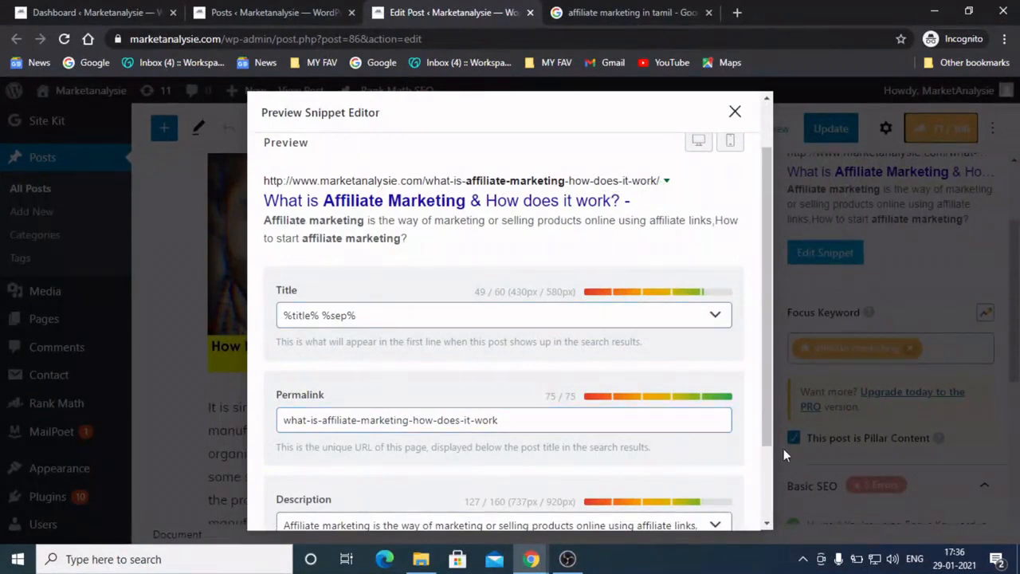
pyautogui.moveTo(768, 427); pyautogui.dragTo(787, 490)
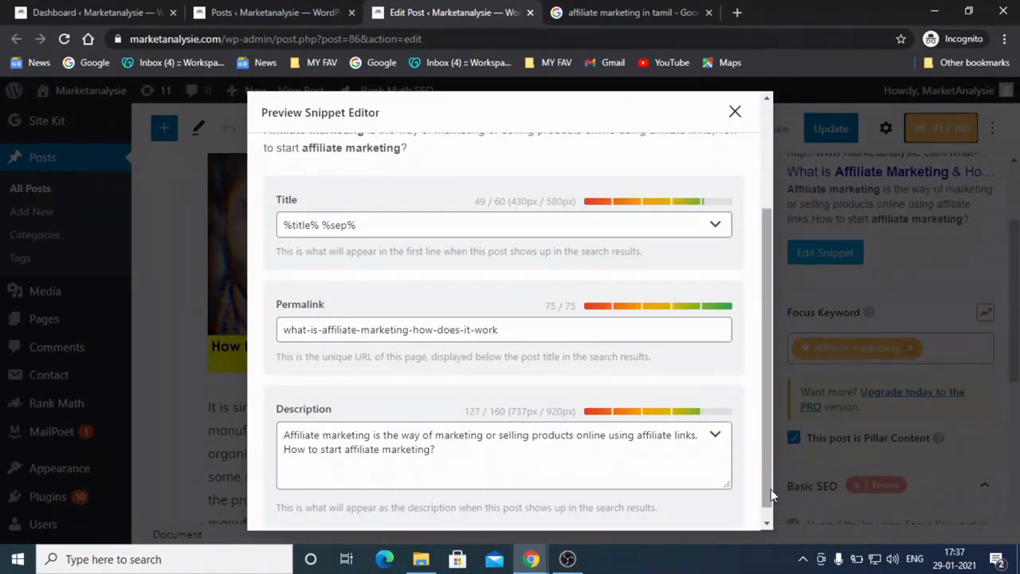
pyautogui.click(457, 467)
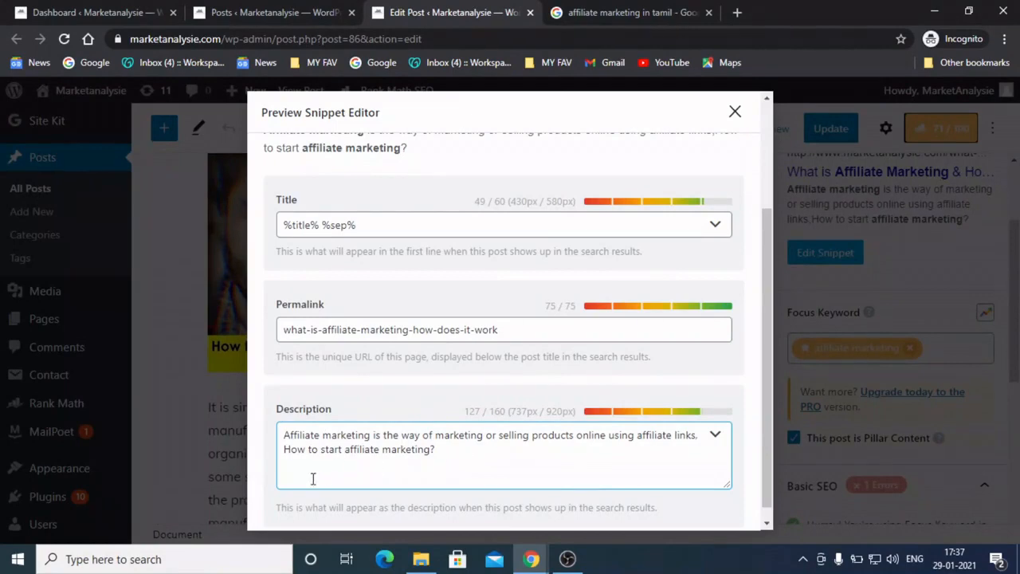
pyautogui.moveTo(768, 433); pyautogui.dragTo(634, 121)
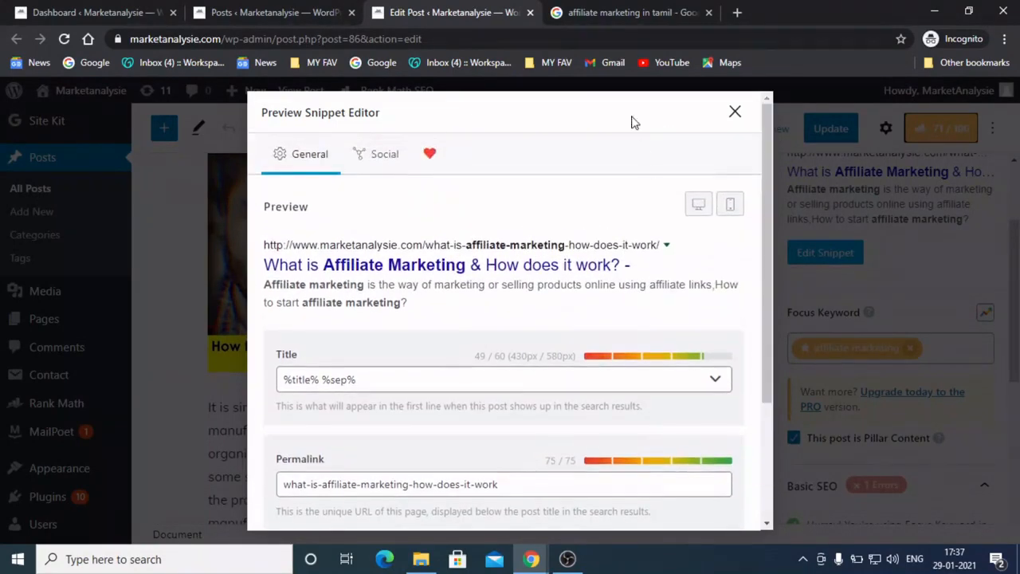
# Step: Check how titles and descriptions appear in the Google video and Udemy results, and close the post's snippet editor
pyautogui.click(626, 10)
pyautogui.scroll(-1, 489, 314)
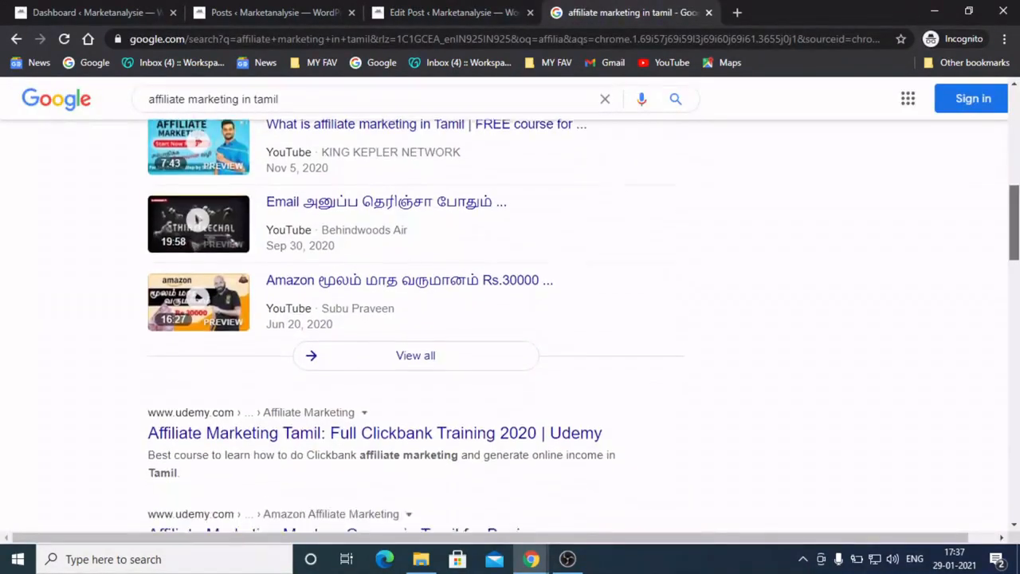
pyautogui.scroll(-1, 169, 317)
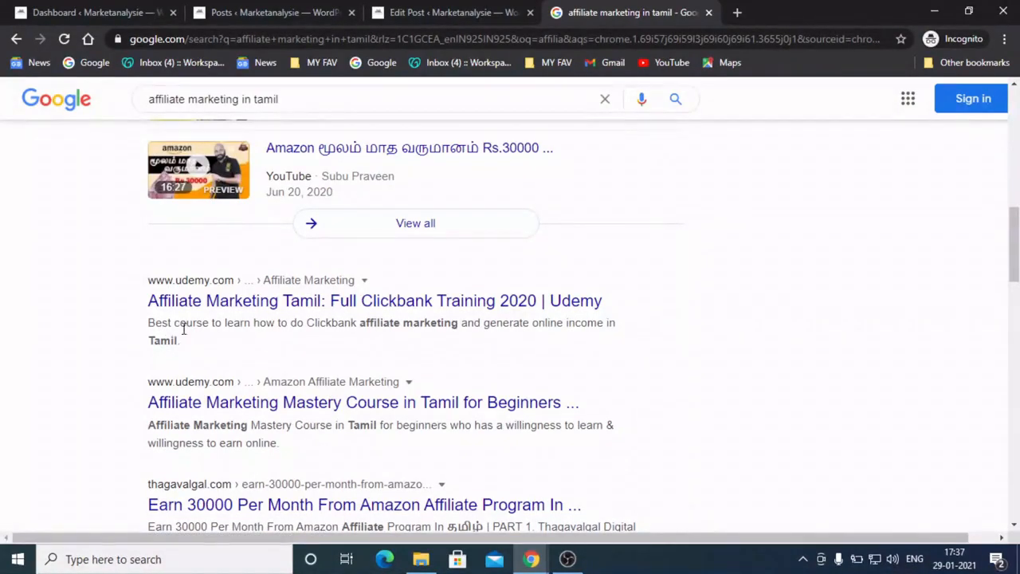
pyautogui.click(446, 13)
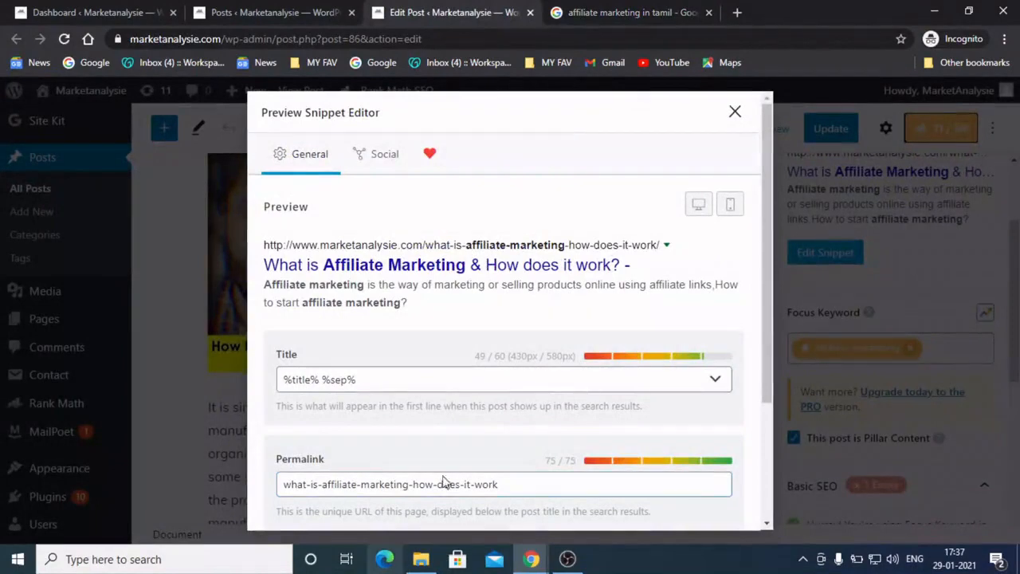
pyautogui.click(734, 111)
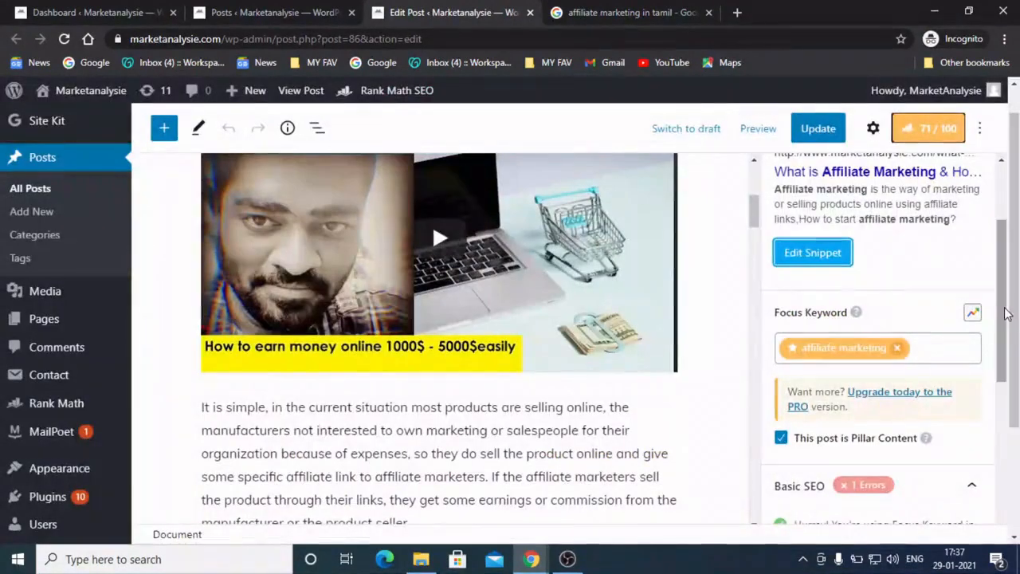
# Step: Review the Basic SEO and readability sections, and the post content around the investment questions and best affiliate networks list
pyautogui.scroll(-3, 916, 359)
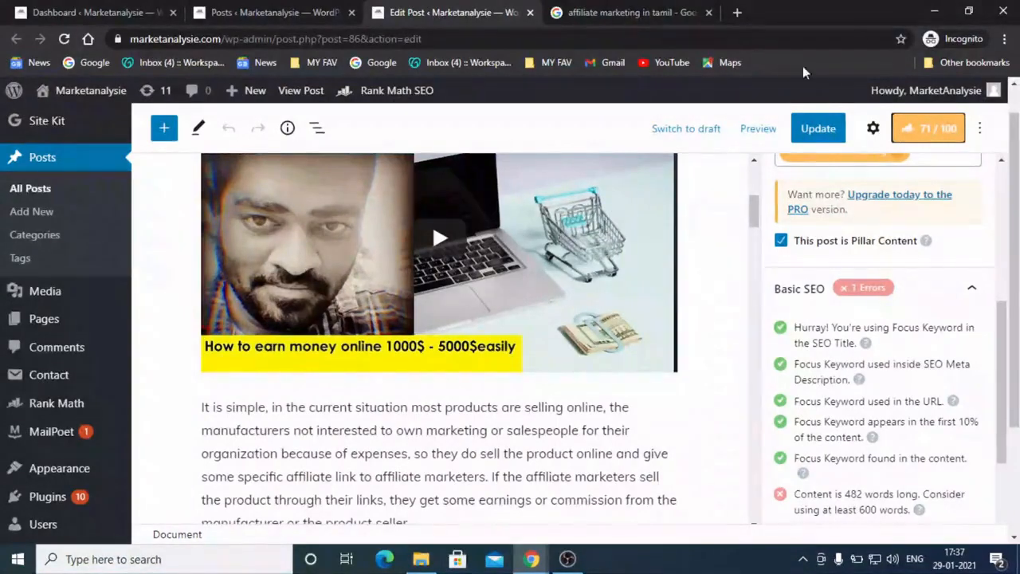
pyautogui.moveTo(1001, 346); pyautogui.dragTo(1011, 445)
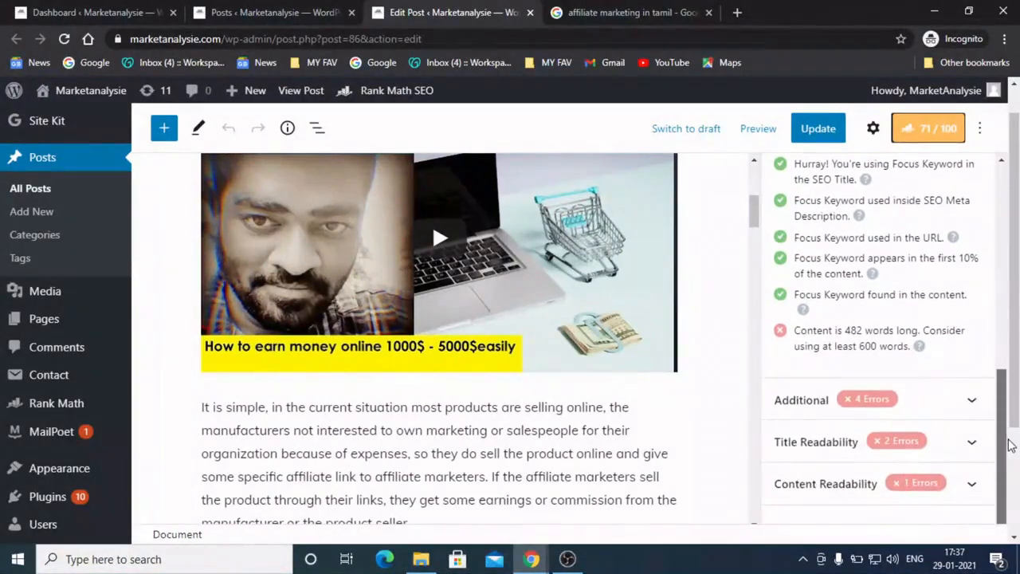
pyautogui.moveTo(757, 214); pyautogui.dragTo(784, 368)
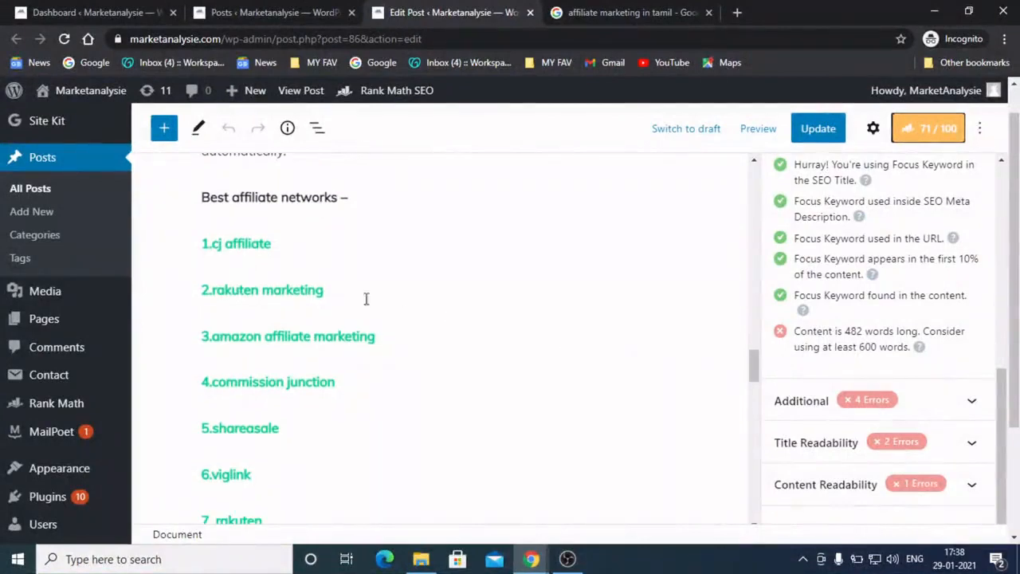
pyautogui.scroll(6, 751, 367)
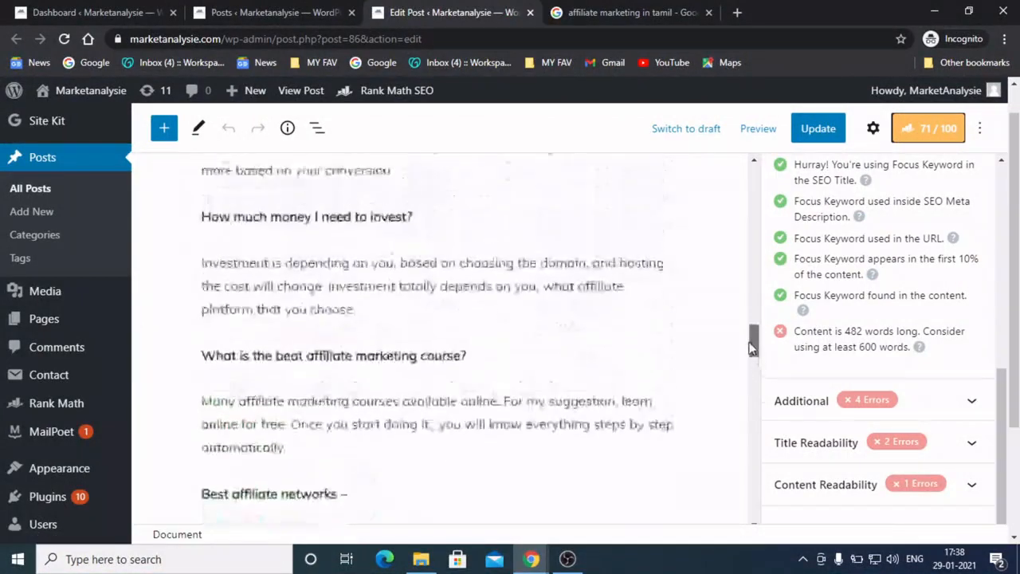
# Step: Look through the SEO scores in the site's posts list, glance at the Google results, and return to the affiliate post
pyautogui.click(236, 13)
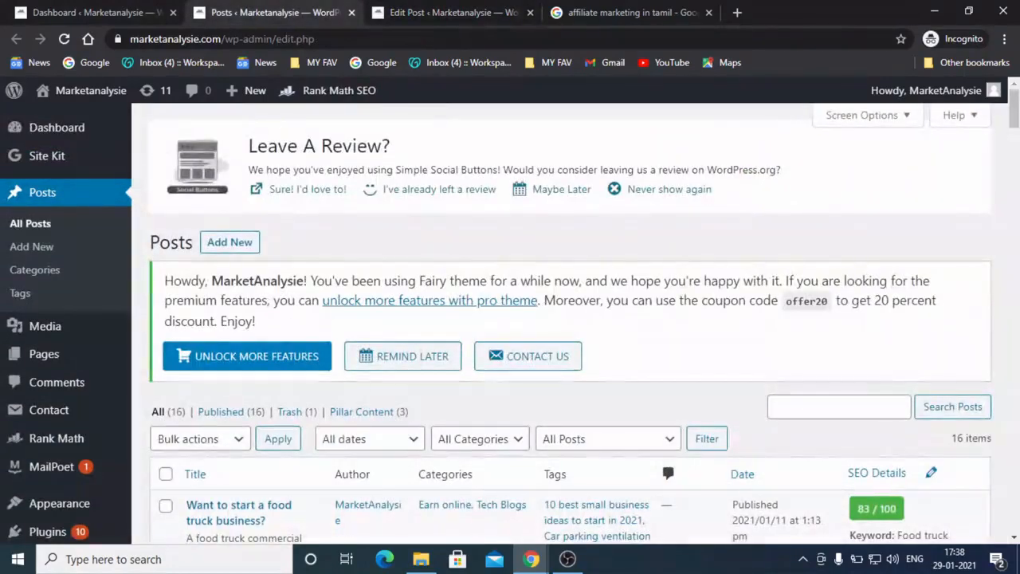
pyautogui.moveTo(1013, 110); pyautogui.dragTo(1014, 303)
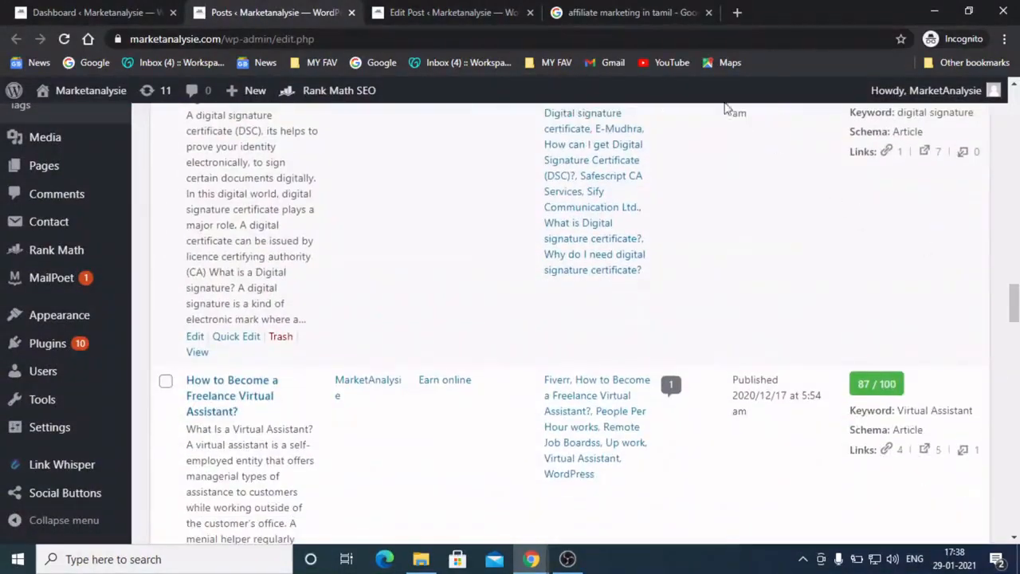
pyautogui.click(627, 17)
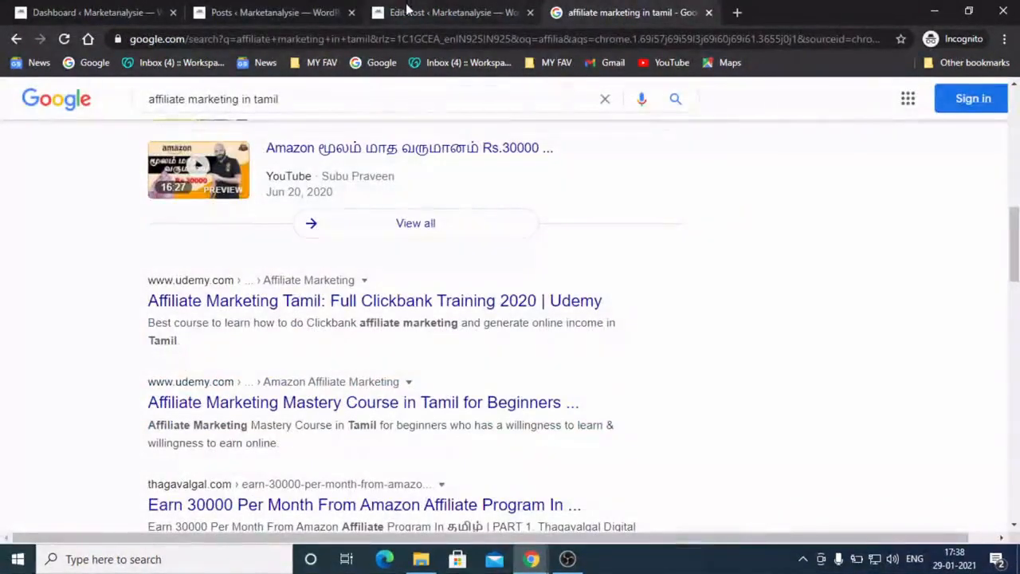
pyautogui.click(416, 16)
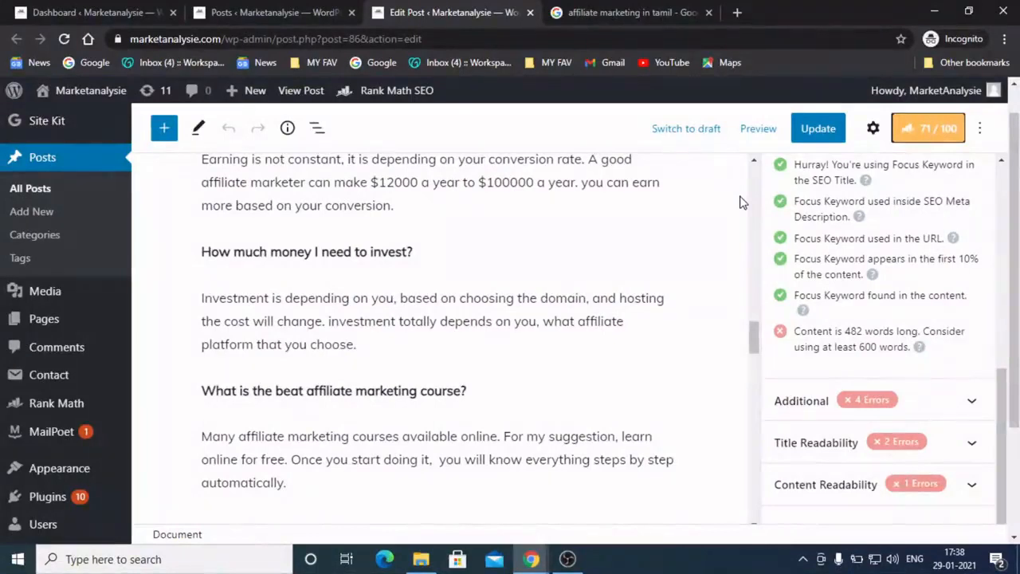
# Step: Review the course and best affiliate networks sections, and expand the Additional SEO checks to compare them with the post's content
pyautogui.moveTo(754, 336)
pyautogui.mouseDown()
pyautogui.moveTo(771, 427)
pyautogui.moveTo(757, 352)
pyautogui.mouseUp()
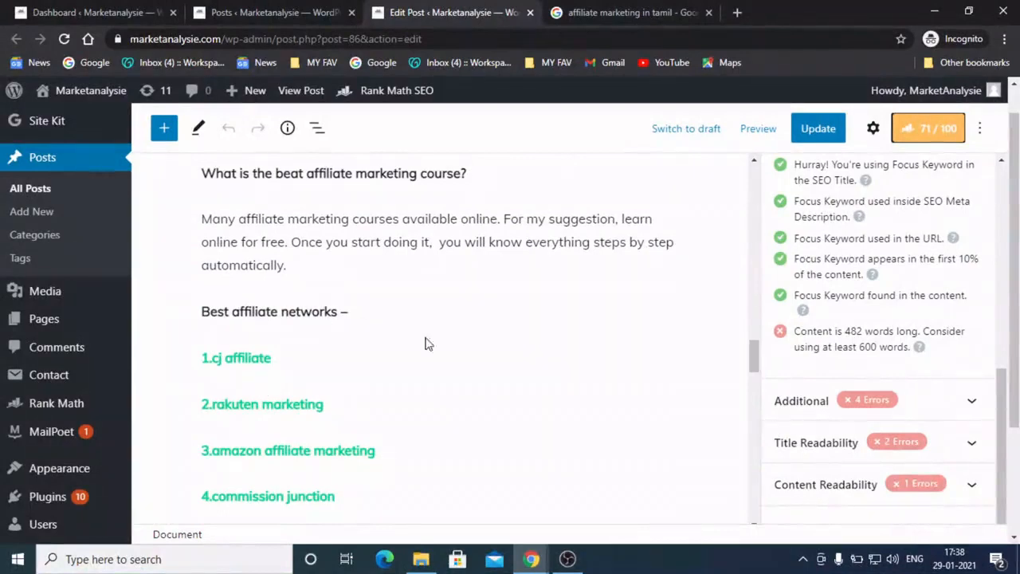
pyautogui.moveTo(754, 354); pyautogui.dragTo(753, 378)
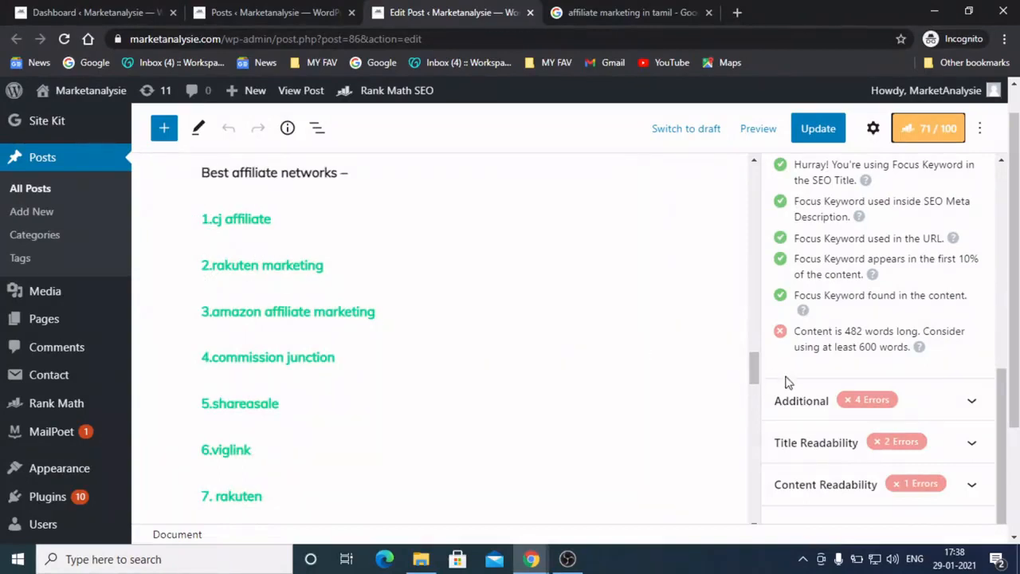
pyautogui.click(969, 415)
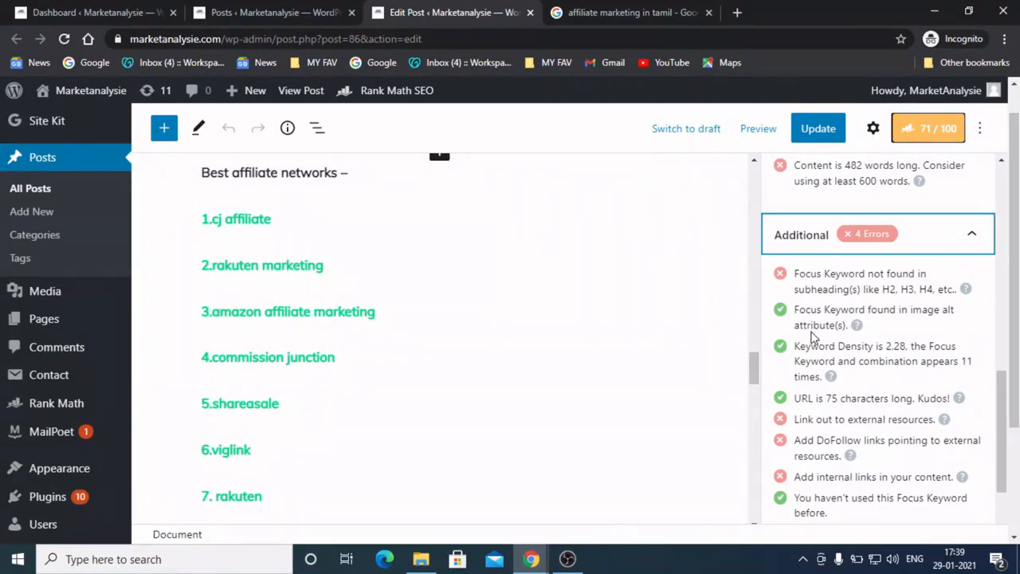
pyautogui.moveTo(753, 360); pyautogui.dragTo(757, 247)
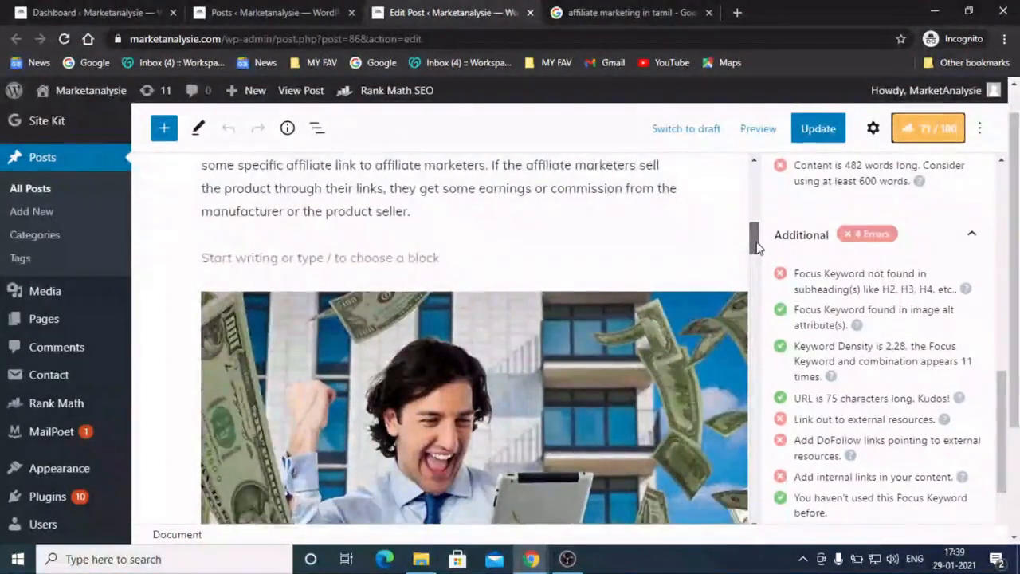
pyautogui.moveTo(757, 247); pyautogui.dragTo(767, 383)
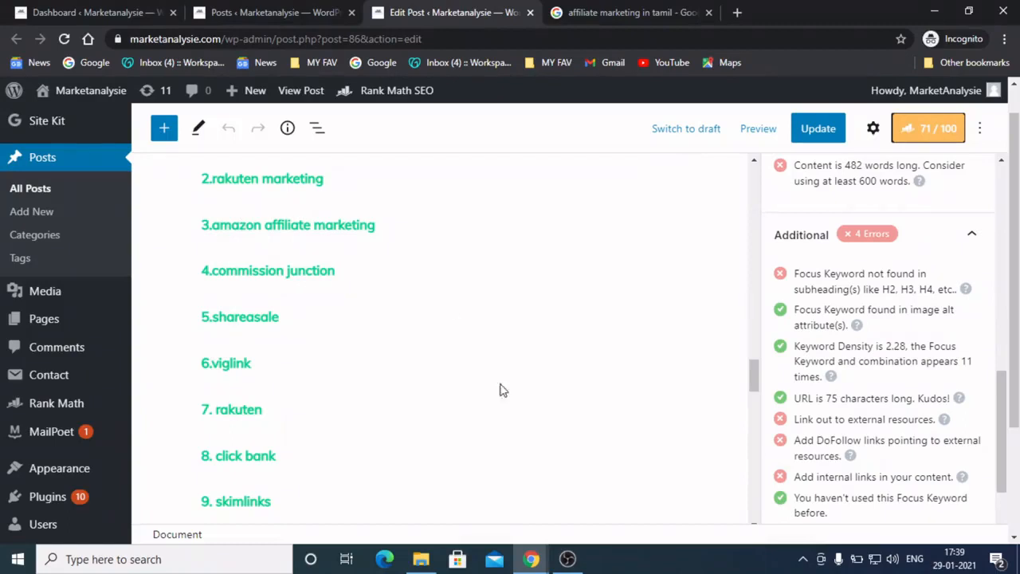
# Step: Go over the Basic SEO and Additional checks again, and look at the snippet preview and focus keyword
pyautogui.moveTo(1006, 422); pyautogui.dragTo(1016, 474)
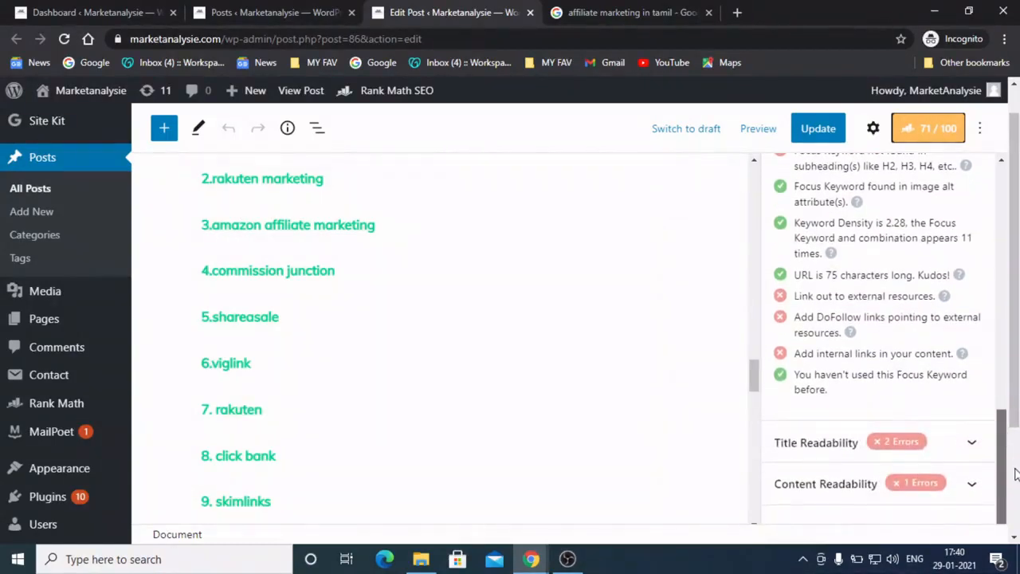
pyautogui.scroll(3, 1015, 474)
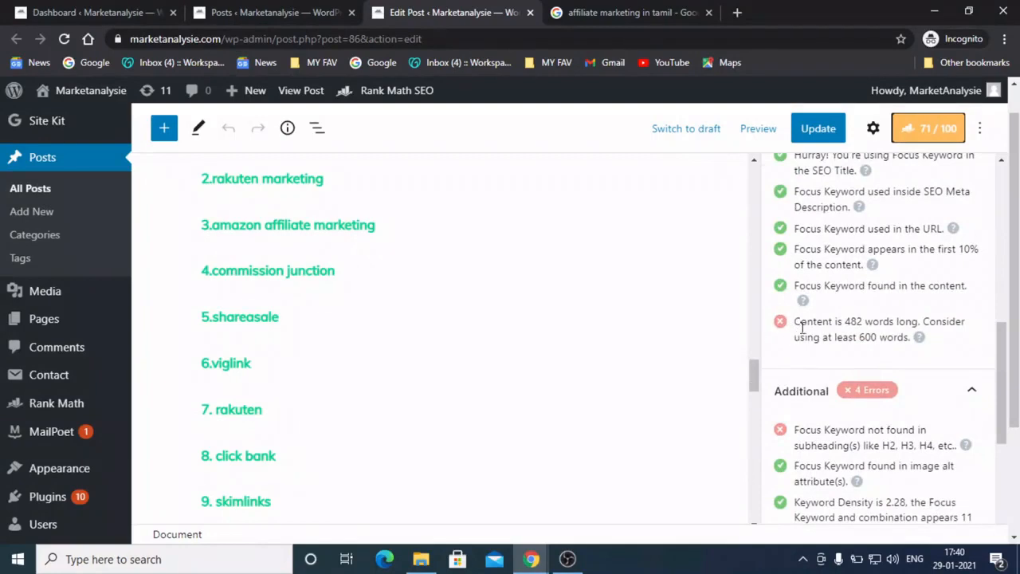
pyautogui.scroll(-5, 1002, 372)
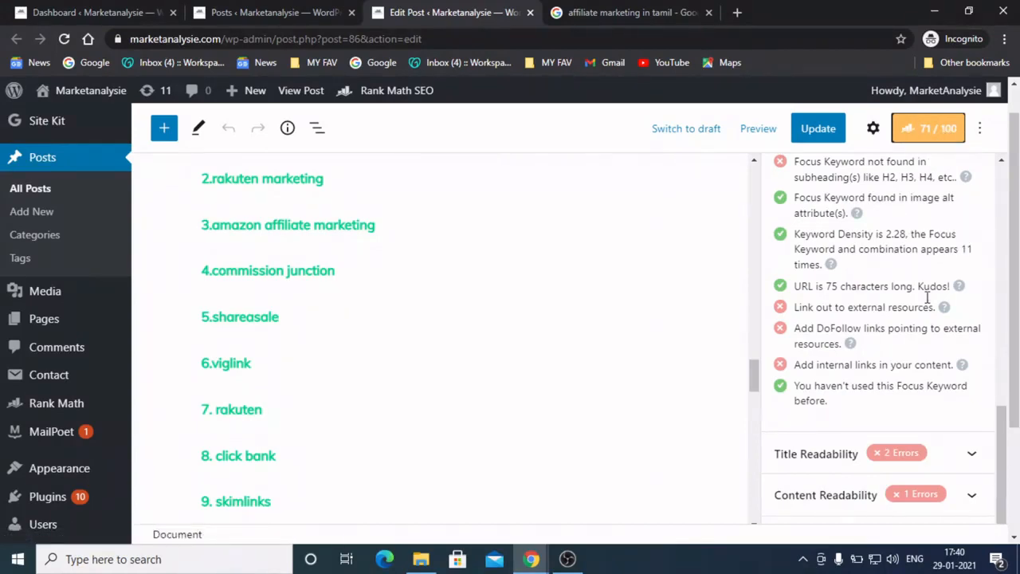
pyautogui.moveTo(1001, 429); pyautogui.dragTo(979, 210)
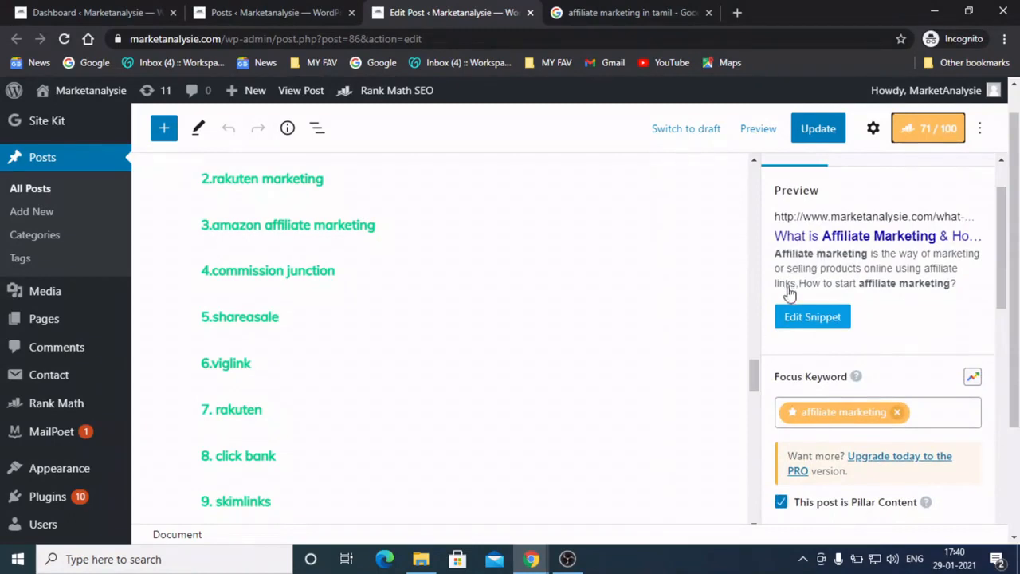
# Step: Examine the post's conclusion, the Content Readability checks and the suggested internal links below the content
pyautogui.scroll(-1, 758, 373)
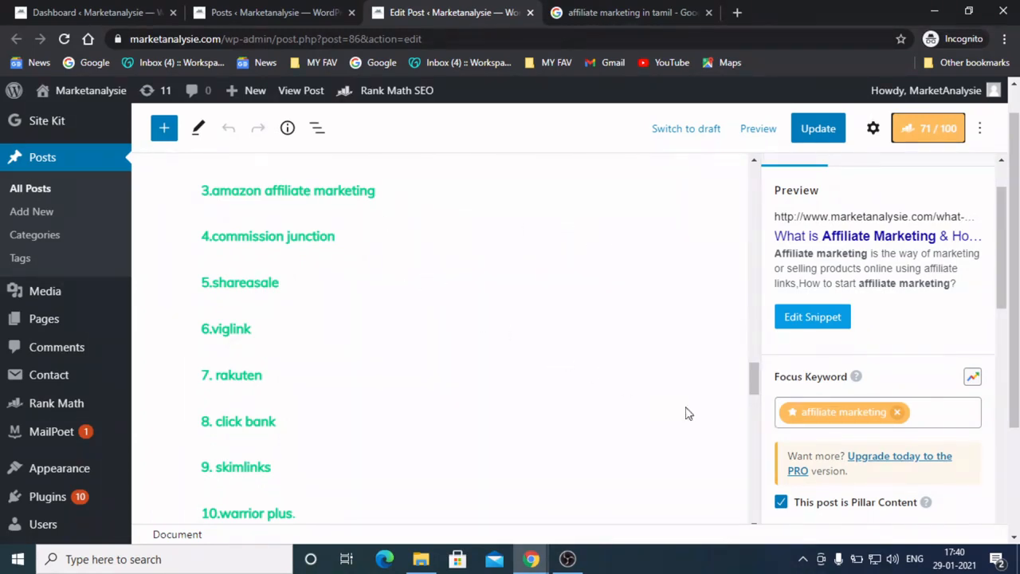
pyautogui.scroll(-3, 754, 382)
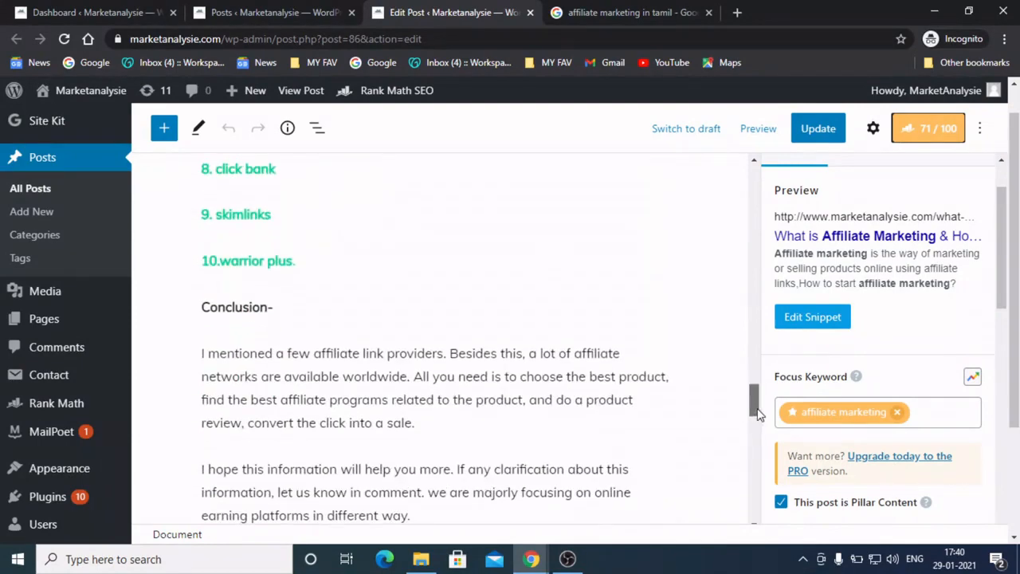
pyautogui.moveTo(999, 302); pyautogui.dragTo(1012, 563)
pyautogui.click(971, 483)
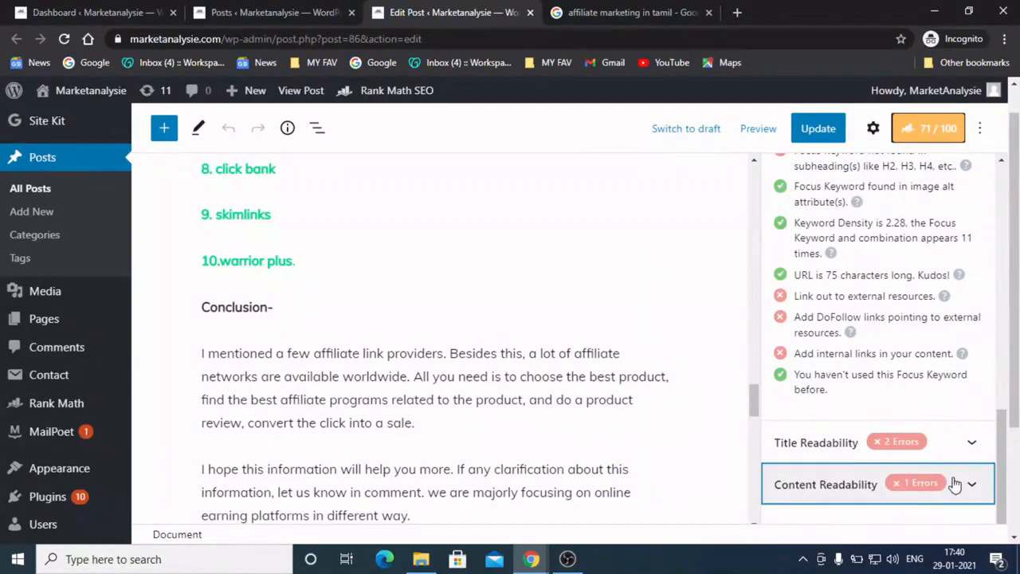
pyautogui.moveTo(754, 409); pyautogui.dragTo(753, 510)
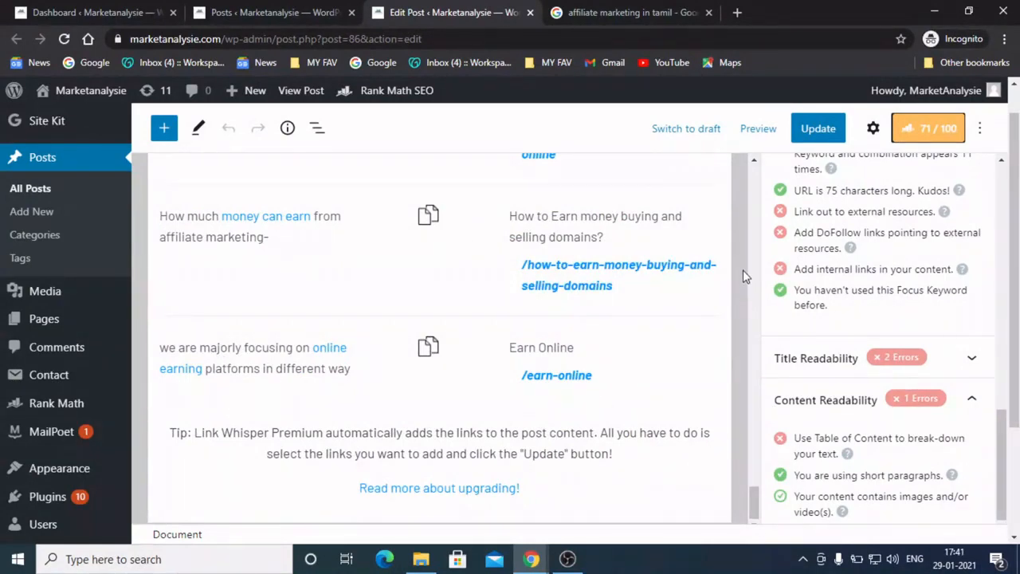
pyautogui.moveTo(753, 496); pyautogui.dragTo(758, 480)
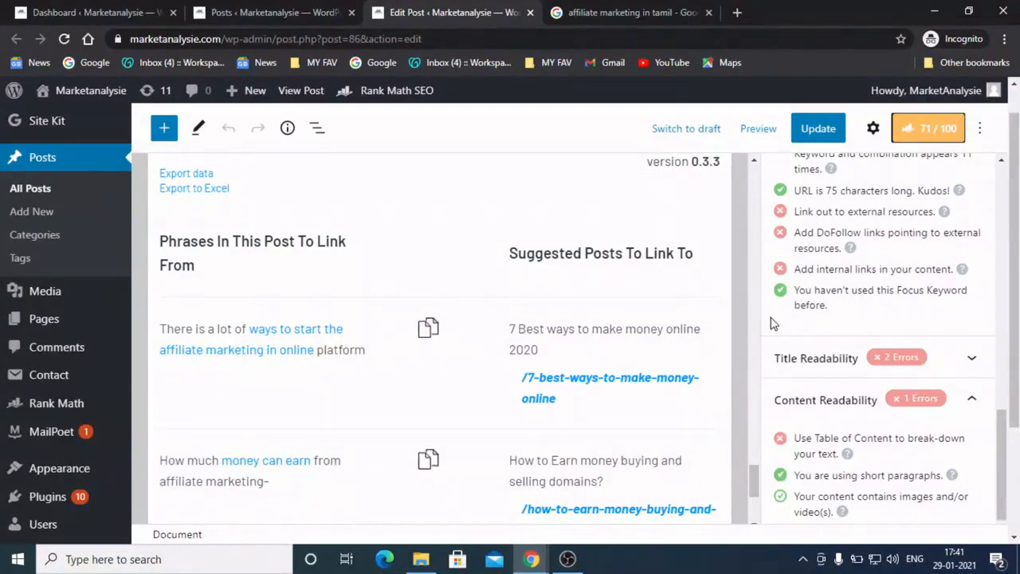
# Step: Show the post settings and add an empty paragraph after the introductory paragraph, above the embedded video
pyautogui.click(874, 132)
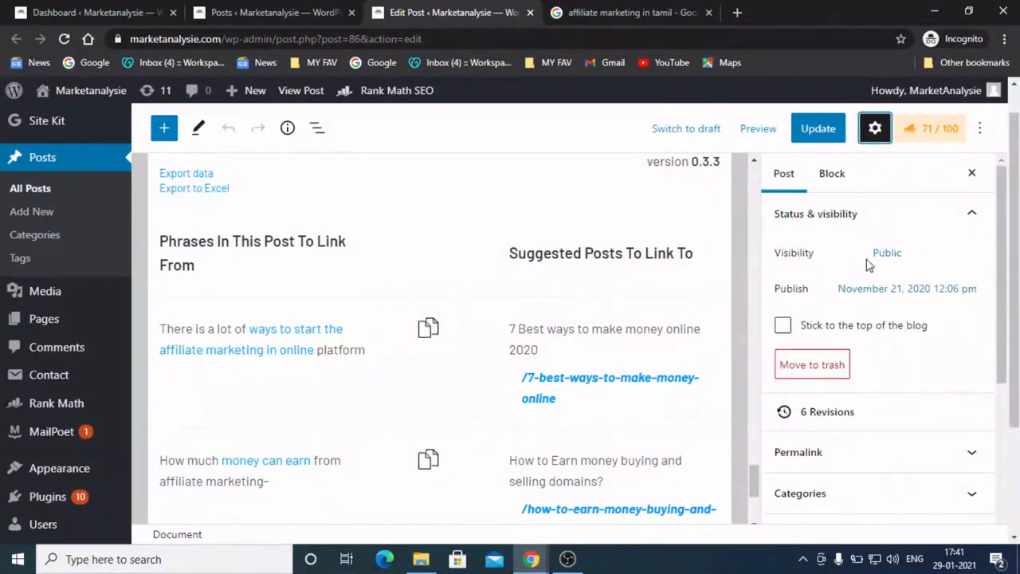
pyautogui.moveTo(1002, 263)
pyautogui.mouseDown()
pyautogui.moveTo(1017, 366)
pyautogui.moveTo(993, 252)
pyautogui.mouseUp()
pyautogui.moveTo(757, 484); pyautogui.dragTo(749, 181)
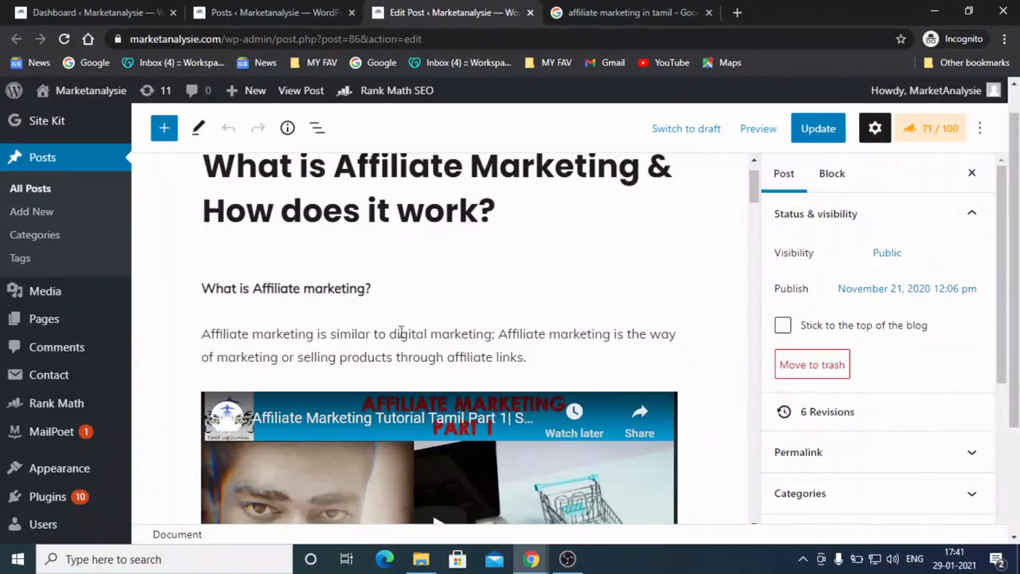
pyautogui.click(537, 362)
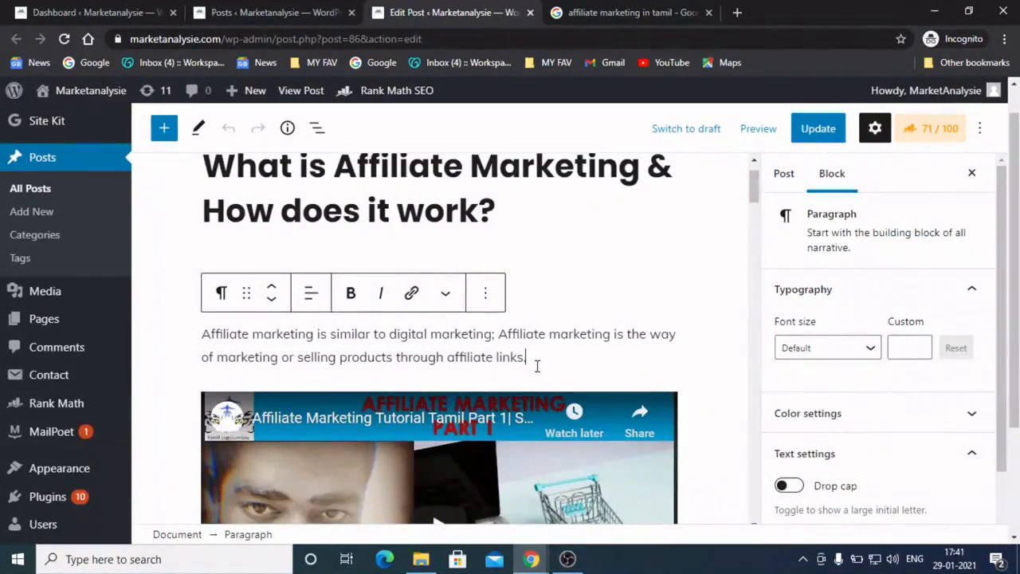
pyautogui.press('Return')
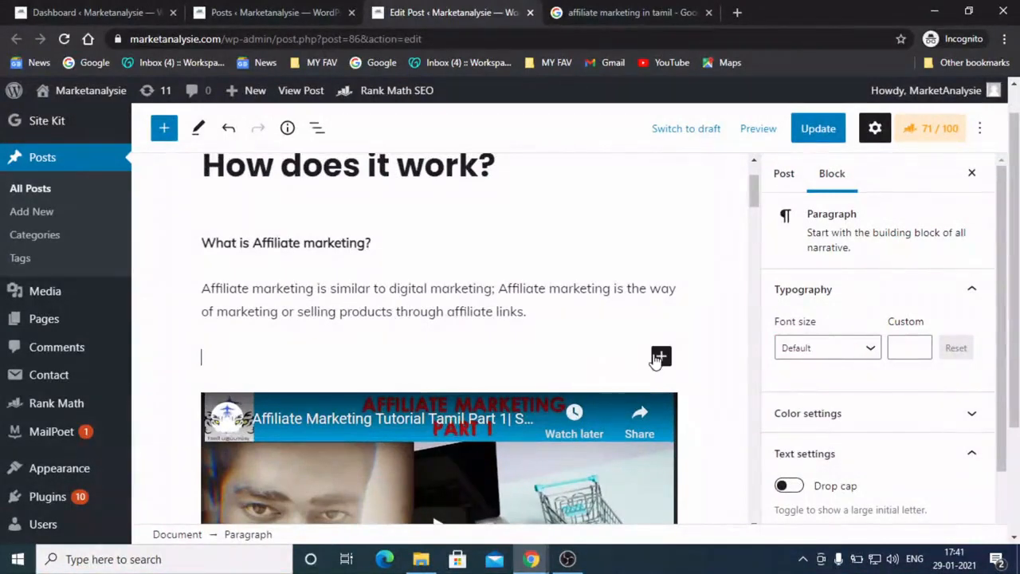
# Step: Search the available blocks for "ima" and "you" to view the image and YouTube options, and close the search without inserting any
pyautogui.click(661, 357)
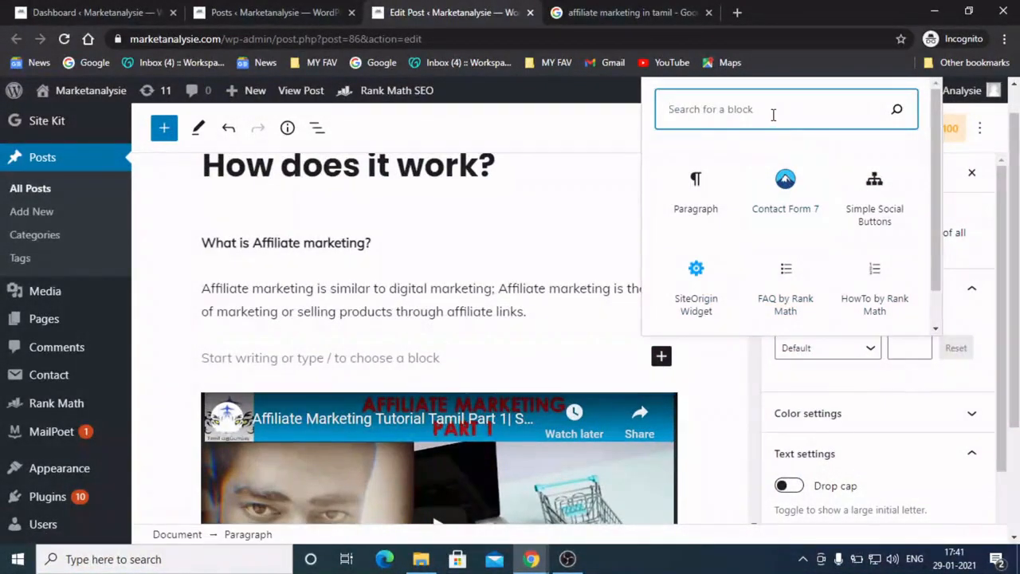
pyautogui.write('ima')
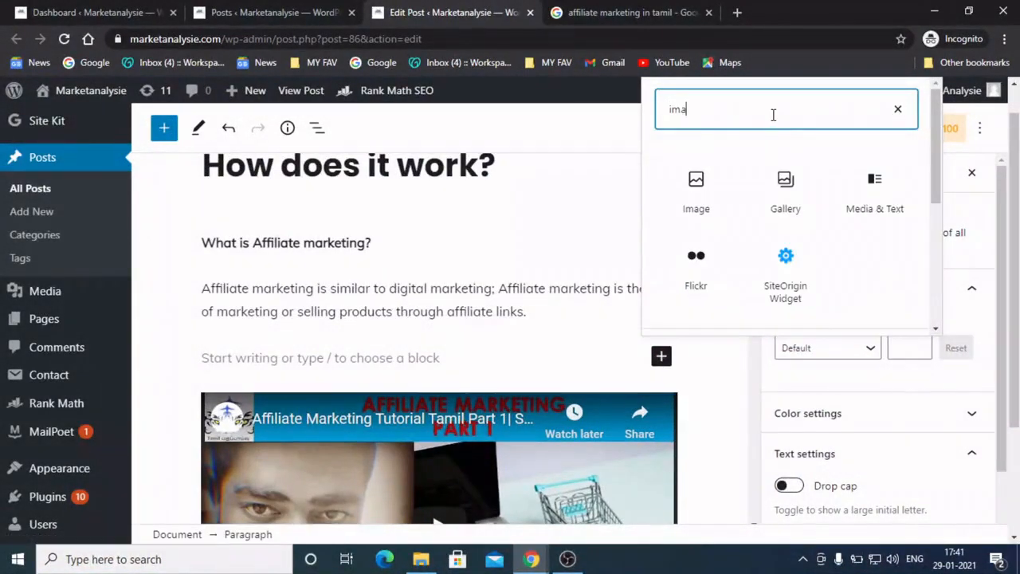
pyautogui.press('BackSpace')
pyautogui.press('BackSpace')
pyautogui.press('BackSpace')
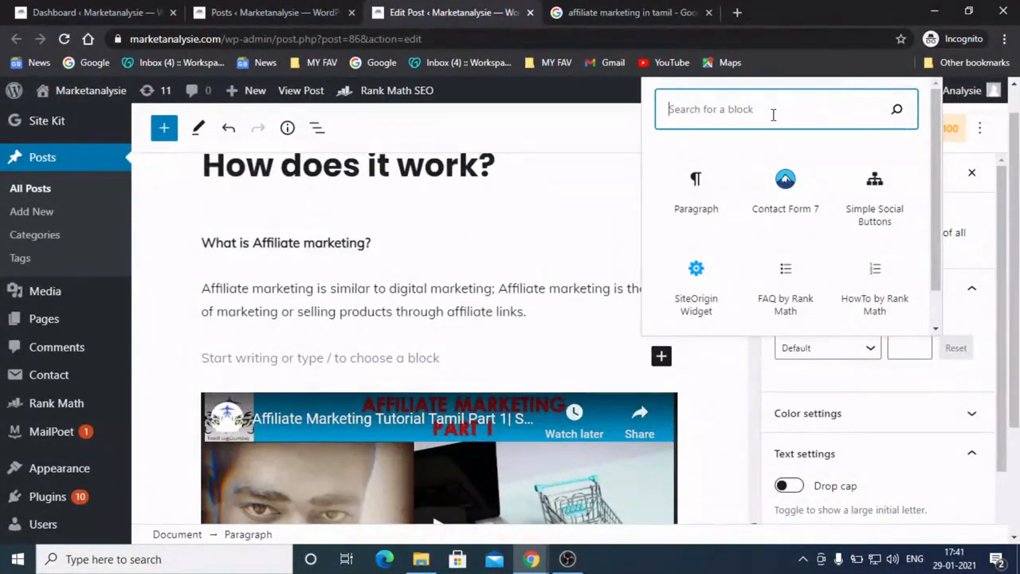
pyautogui.write('you')
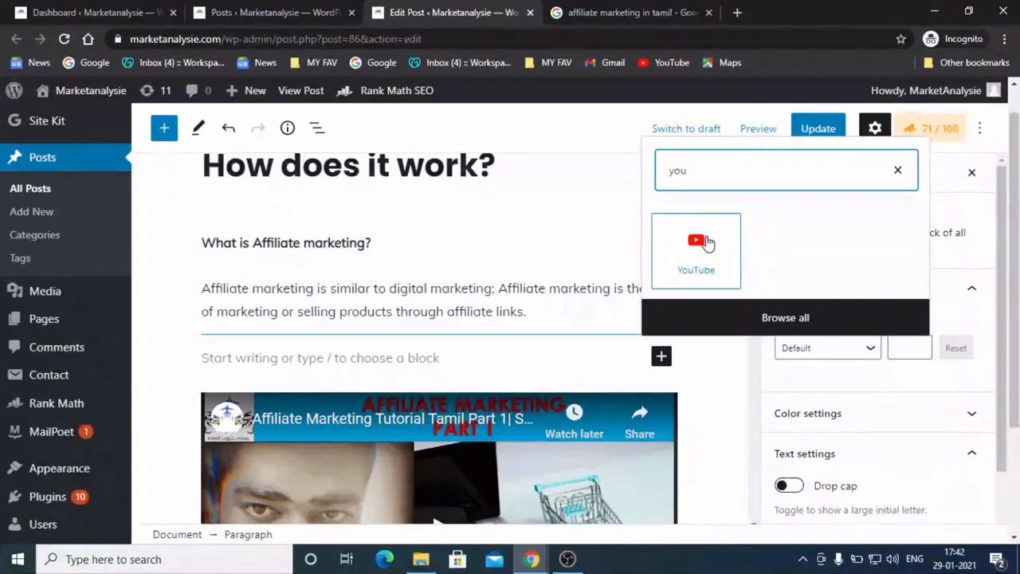
pyautogui.click(900, 174)
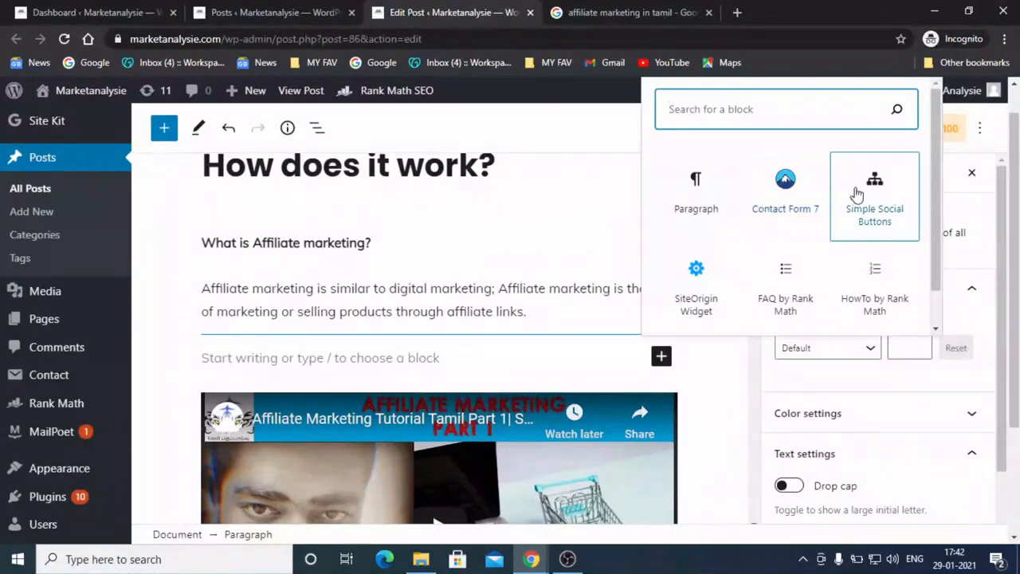
pyautogui.click(613, 162)
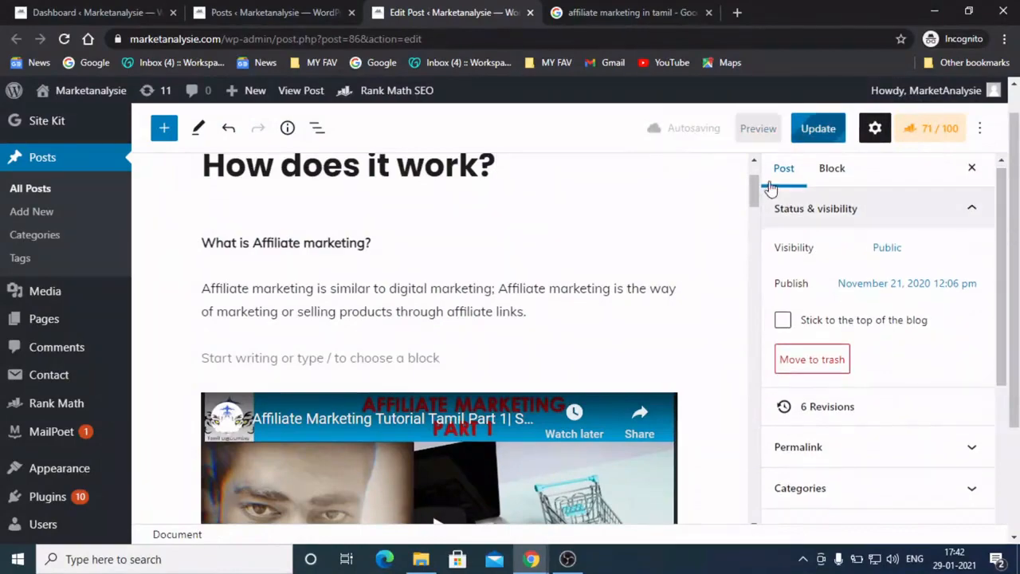
# Step: Look through the post's earning section, reopen the post settings and check the assigned categories
pyautogui.moveTo(753, 178); pyautogui.dragTo(785, 247)
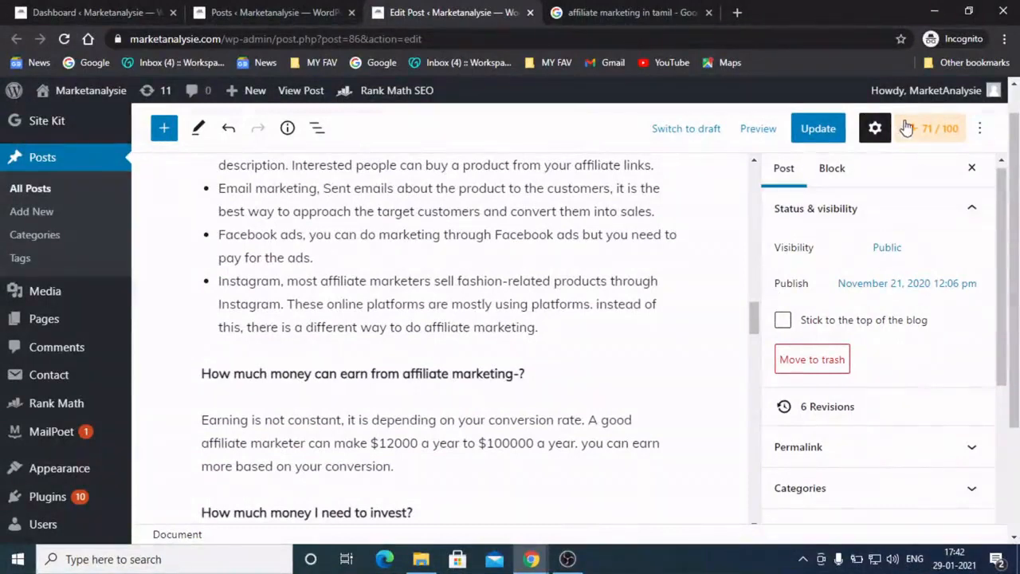
pyautogui.click(872, 132)
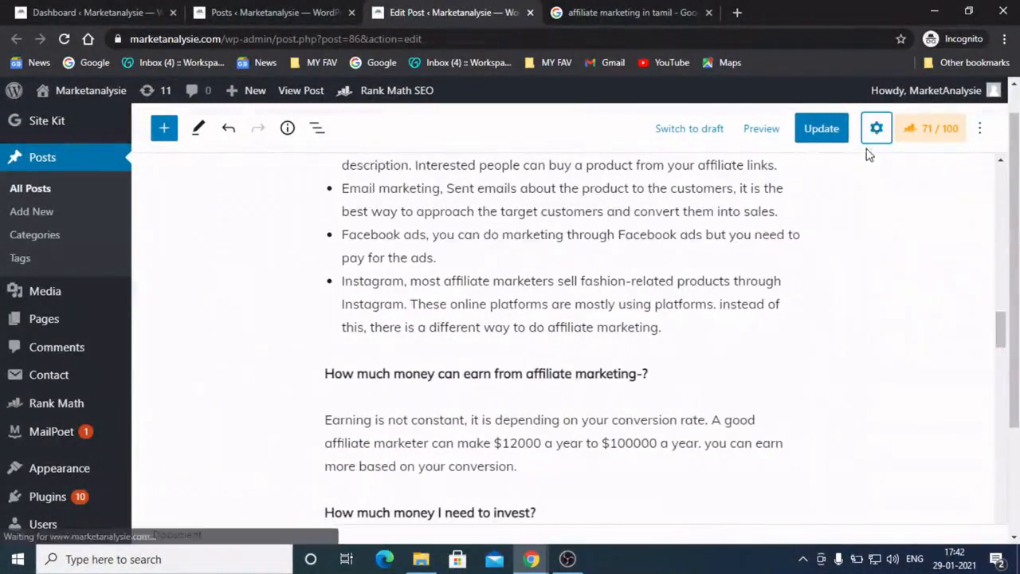
pyautogui.click(878, 132)
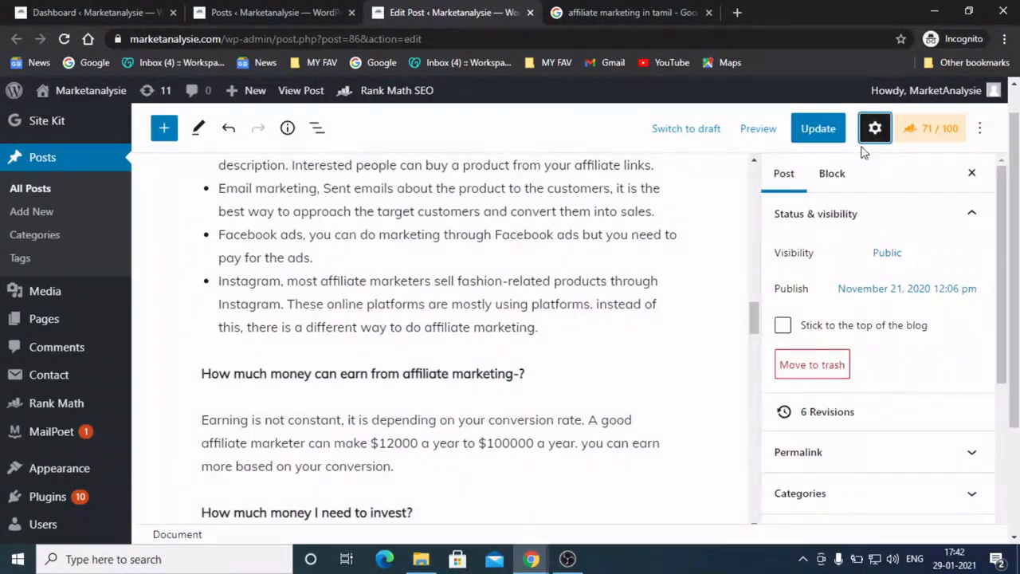
pyautogui.moveTo(1007, 248); pyautogui.dragTo(1009, 356)
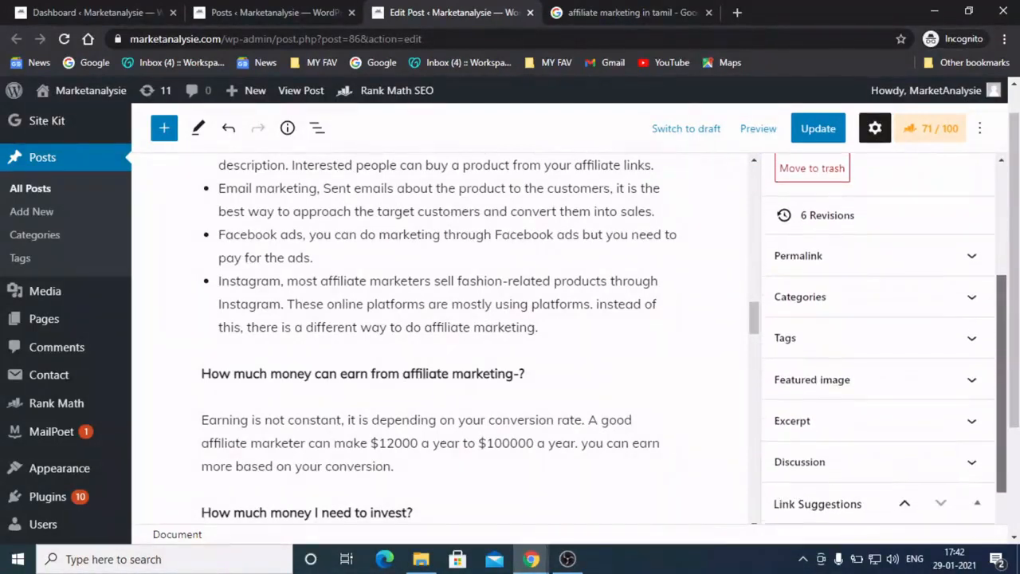
pyautogui.click(975, 297)
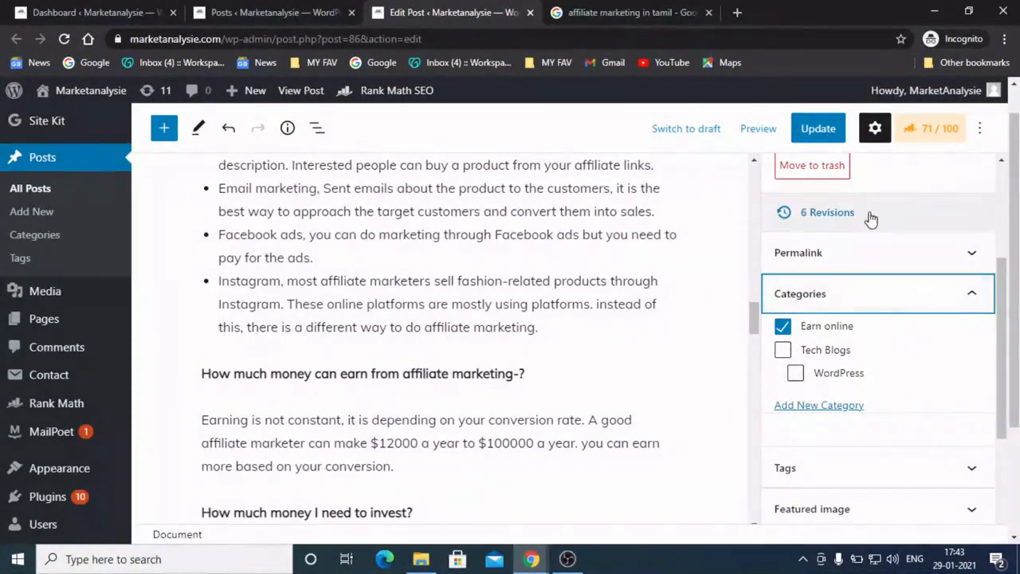
# Step: Review the post's tags and featured image, and look at the matching image in the content
pyautogui.scroll(-2, 980, 356)
pyautogui.click(977, 349)
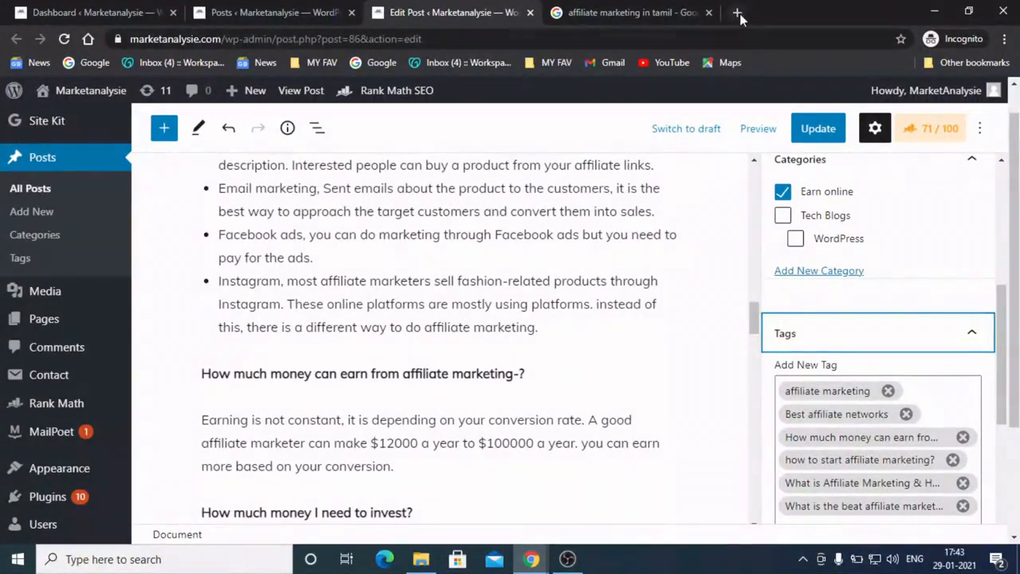
pyautogui.moveTo(1004, 337); pyautogui.dragTo(1004, 435)
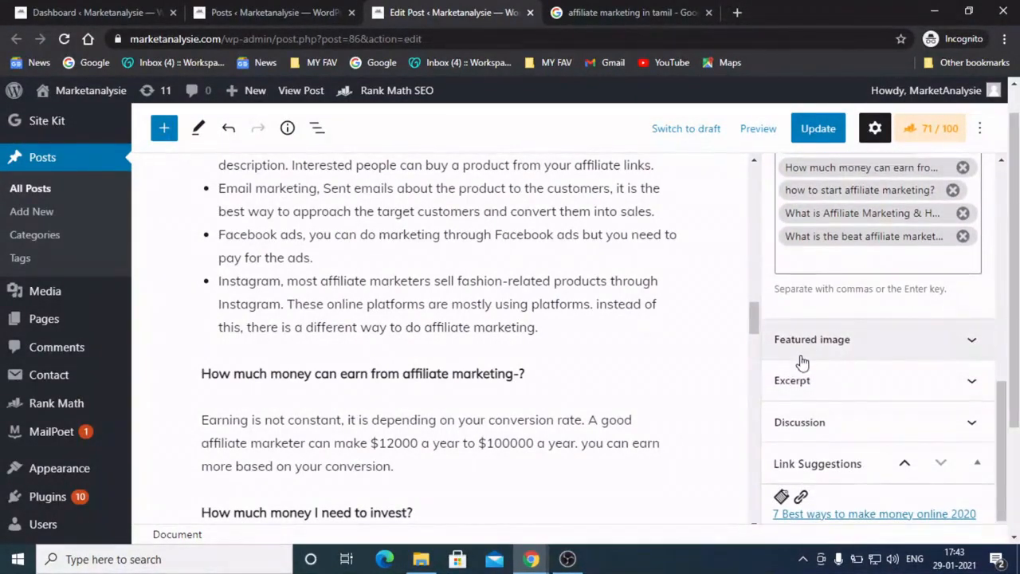
pyautogui.click(877, 357)
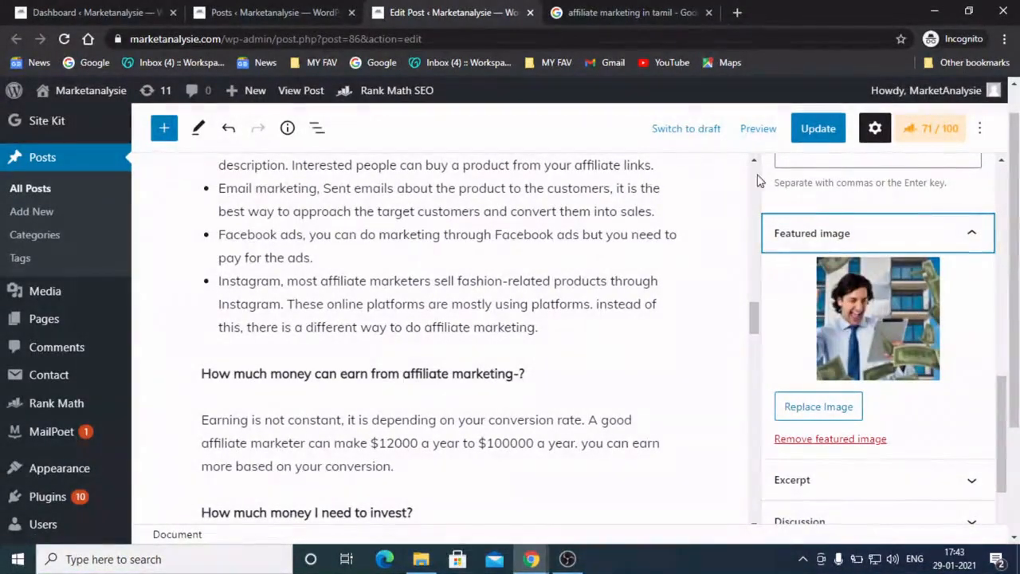
pyautogui.moveTo(753, 310); pyautogui.dragTo(753, 237)
# Step: Start entering the Marketanalysie site address in a new browser tab, and return to the post being edited
pyautogui.click(737, 12)
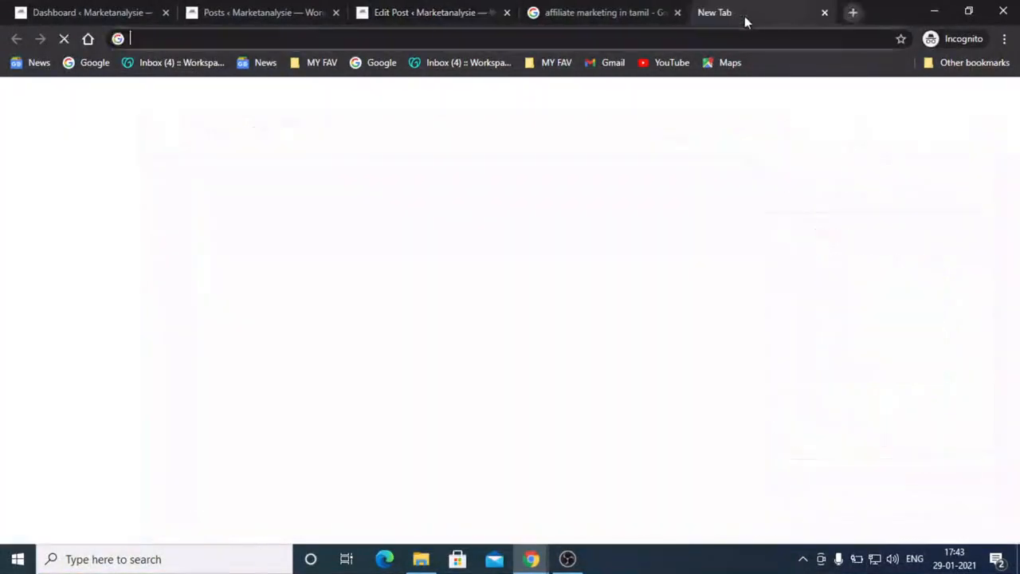
pyautogui.write('ma')
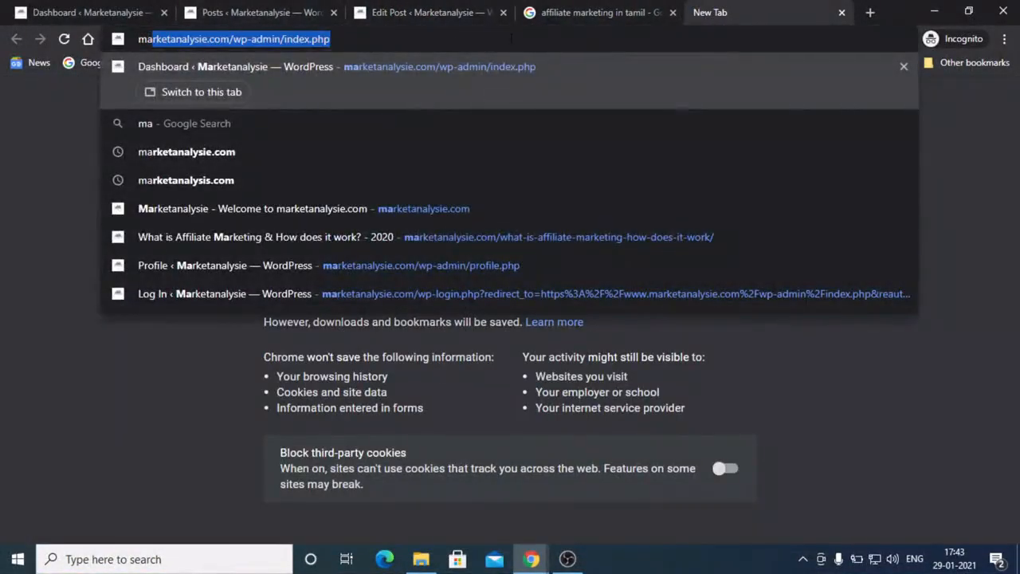
pyautogui.click(430, 12)
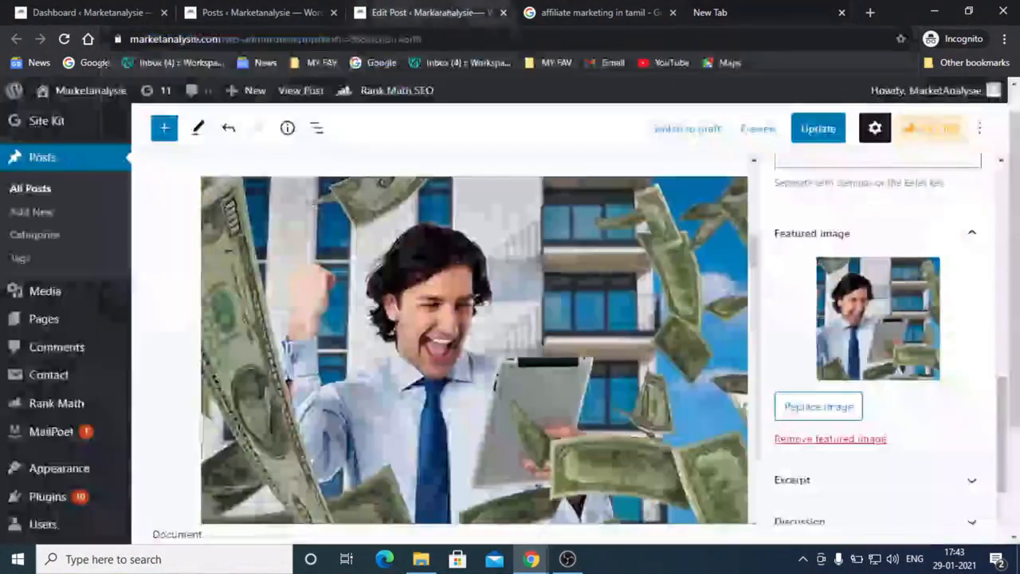
# Step: Generate a preview of the affiliate marketing post in a new tab, and return to the post editor
pyautogui.rightClick(758, 130)
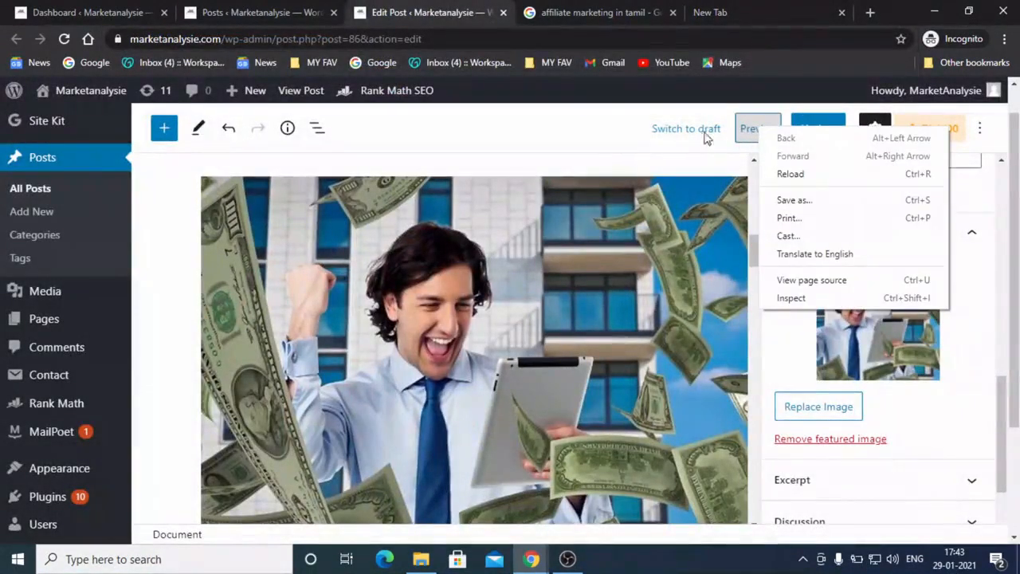
pyautogui.click(748, 131)
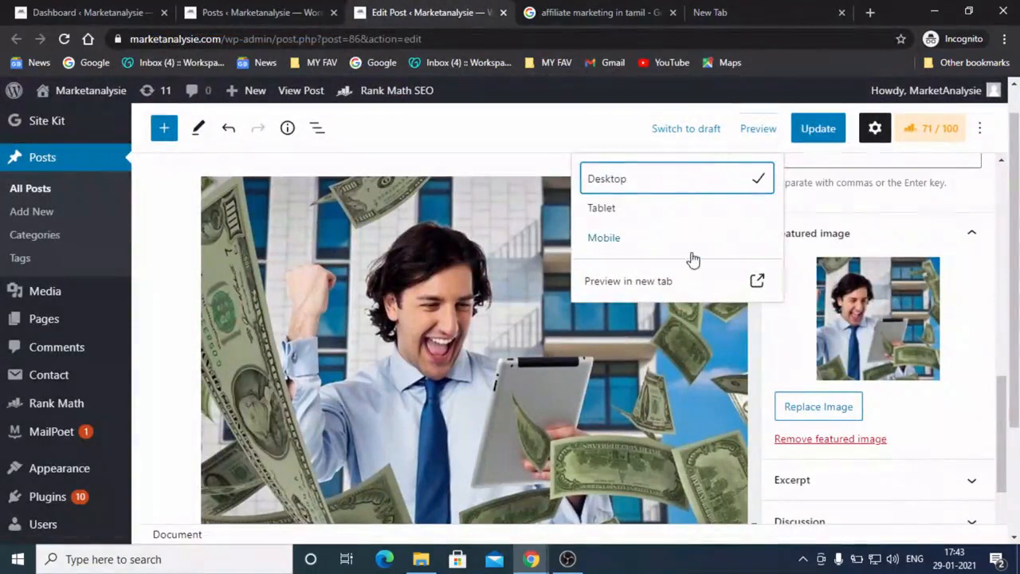
pyautogui.click(661, 282)
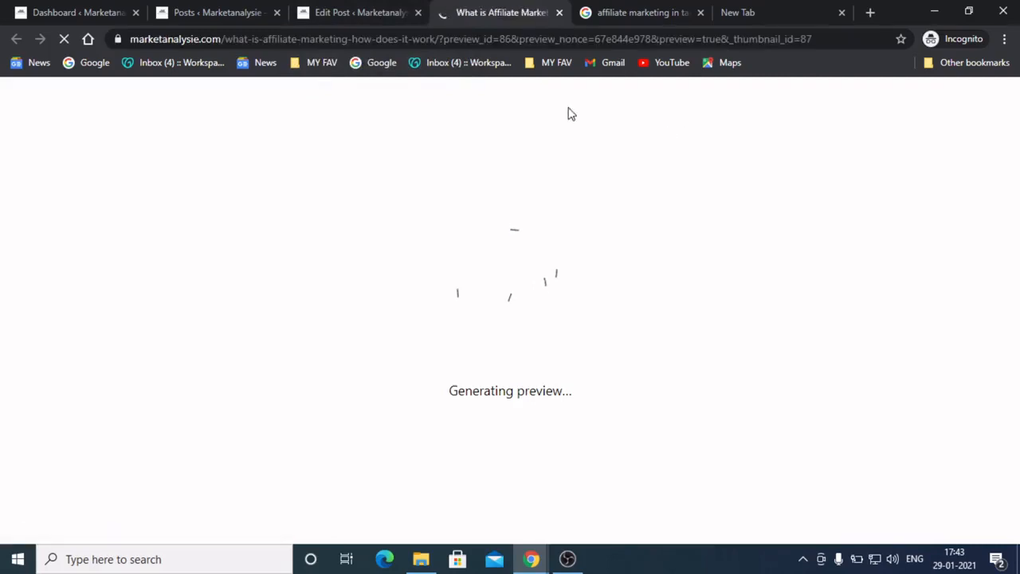
pyautogui.click(383, 16)
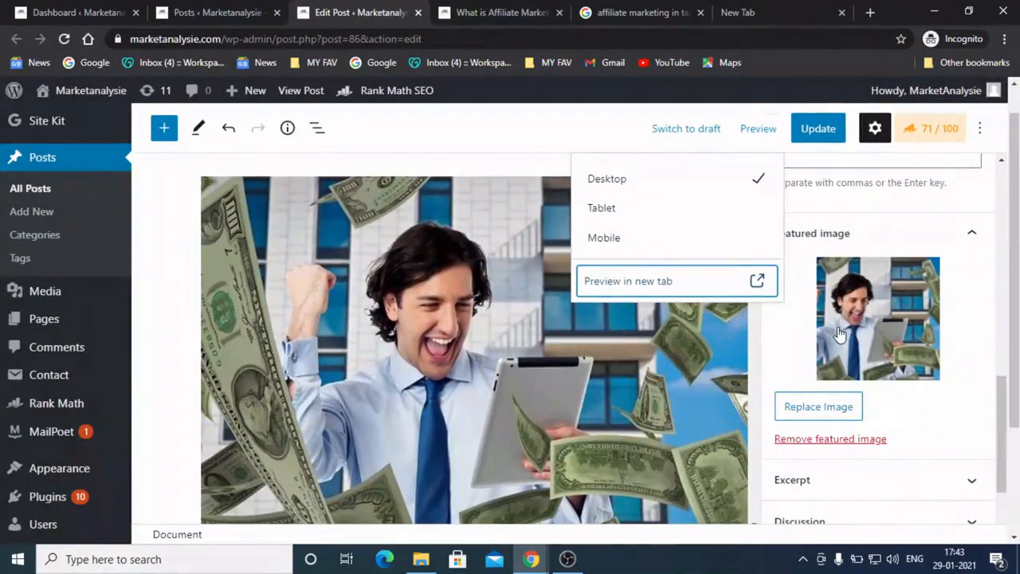
# Step: Examine how the featured image, category and title appear in the post preview, and return to the editor
pyautogui.click(499, 17)
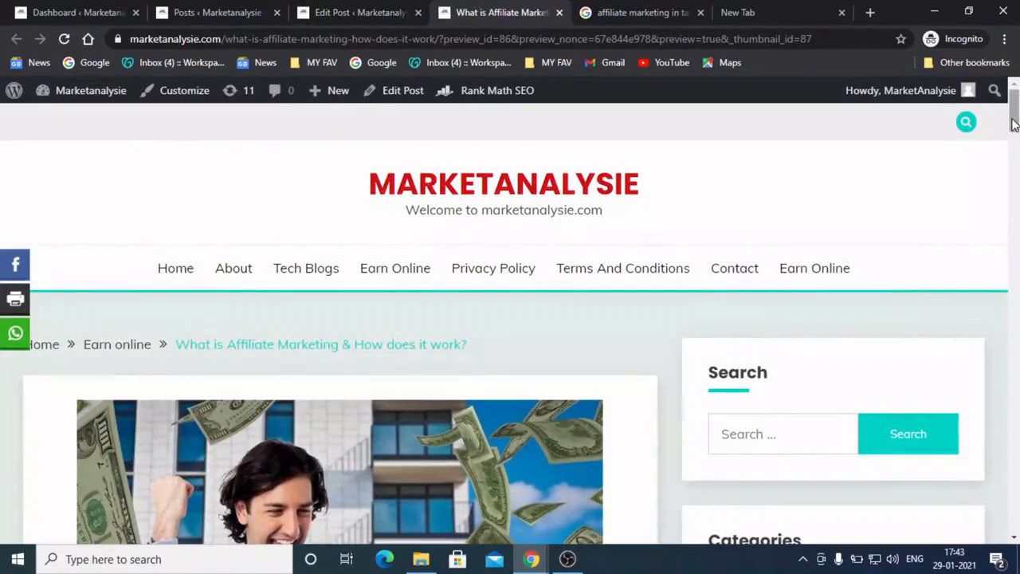
pyautogui.scroll(-2, 1011, 135)
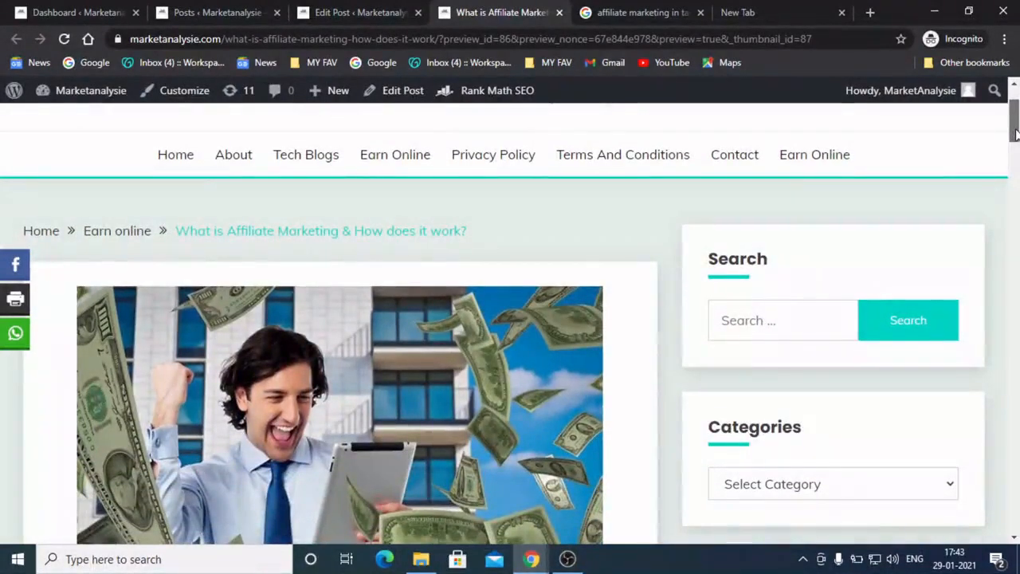
pyautogui.scroll(-1, 1014, 134)
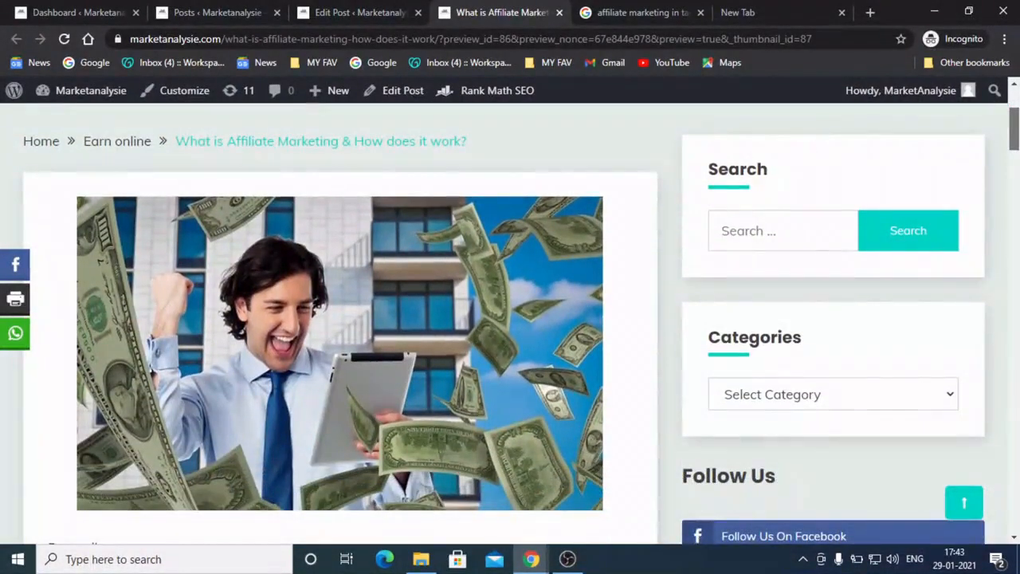
pyautogui.scroll(-1, 595, 97)
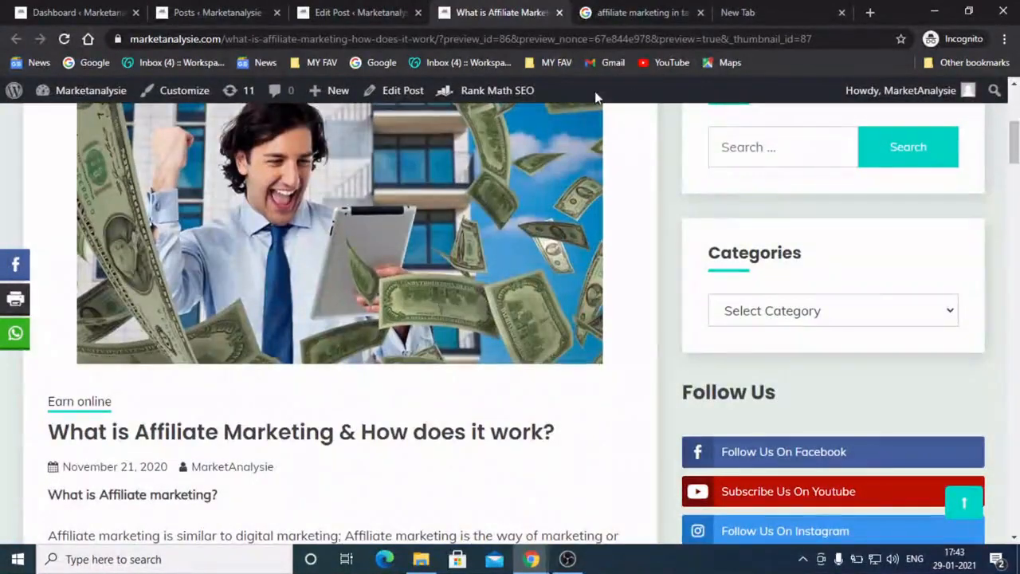
pyautogui.click(387, 12)
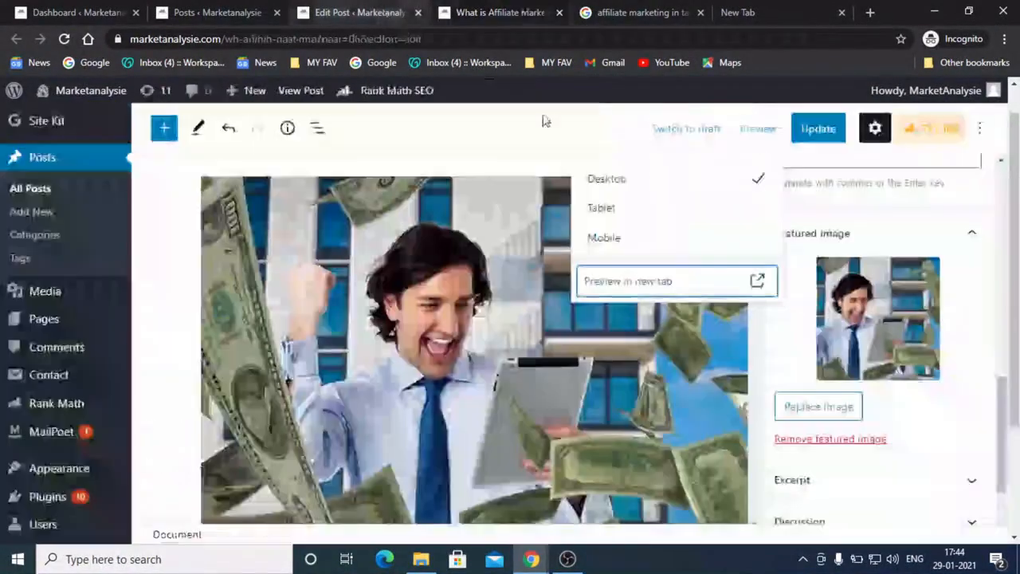
# Step: Set the text color of the paragraph starting "It is simple" below the embedded video to amber yellow
pyautogui.click(986, 288)
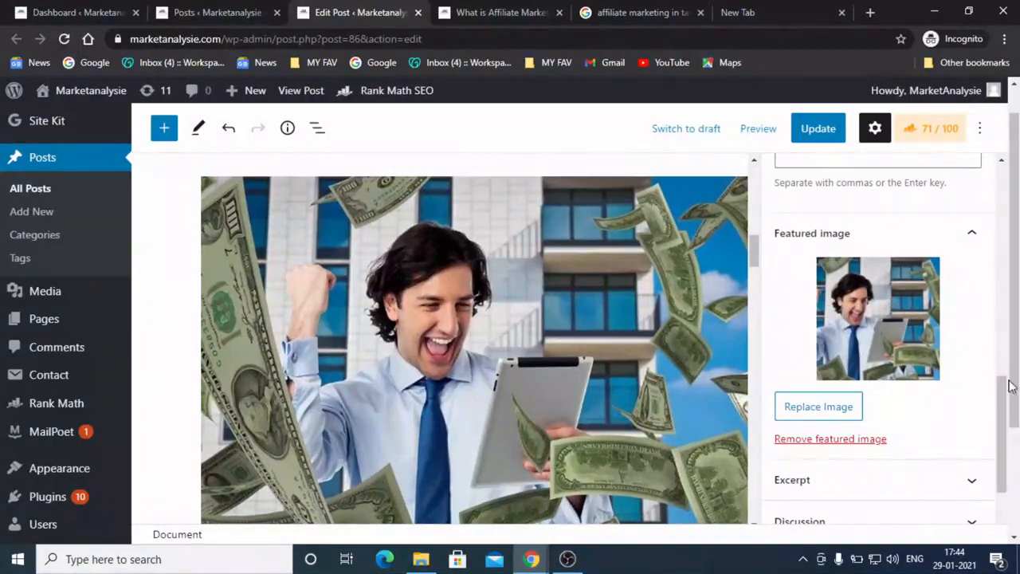
pyautogui.moveTo(1008, 398); pyautogui.dragTo(934, 186)
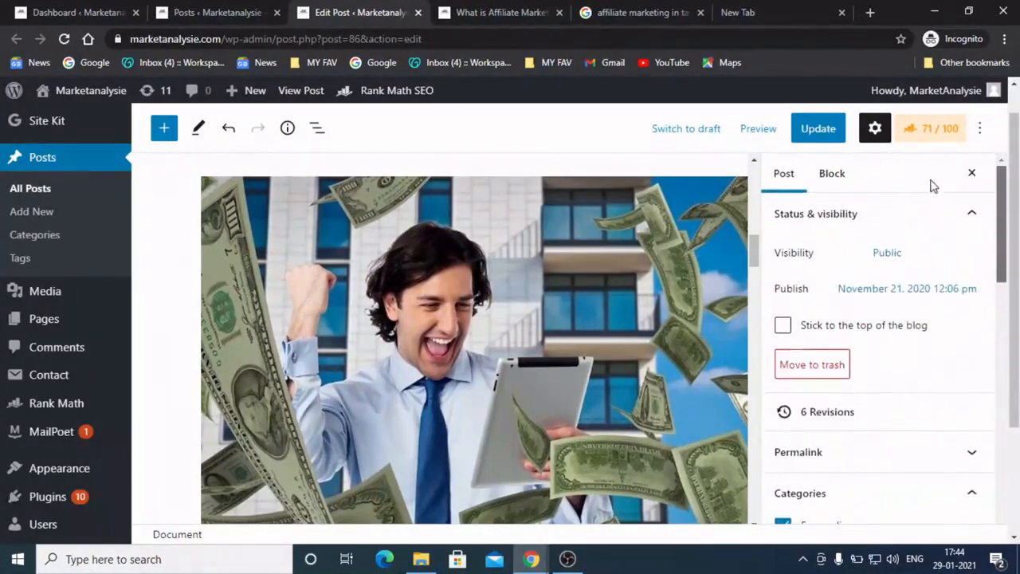
pyautogui.click(829, 177)
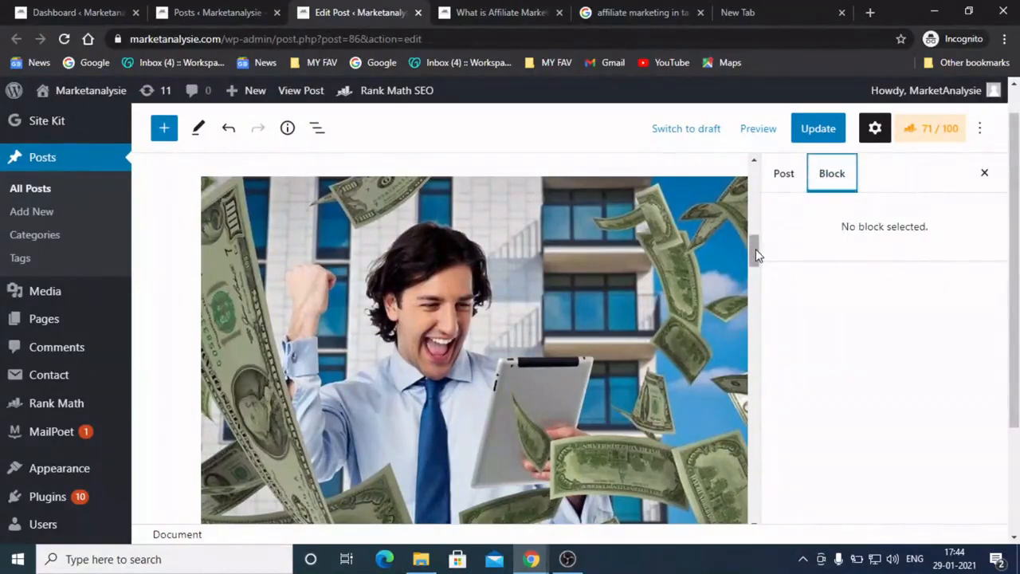
pyautogui.scroll(5, 749, 254)
pyautogui.click(620, 430)
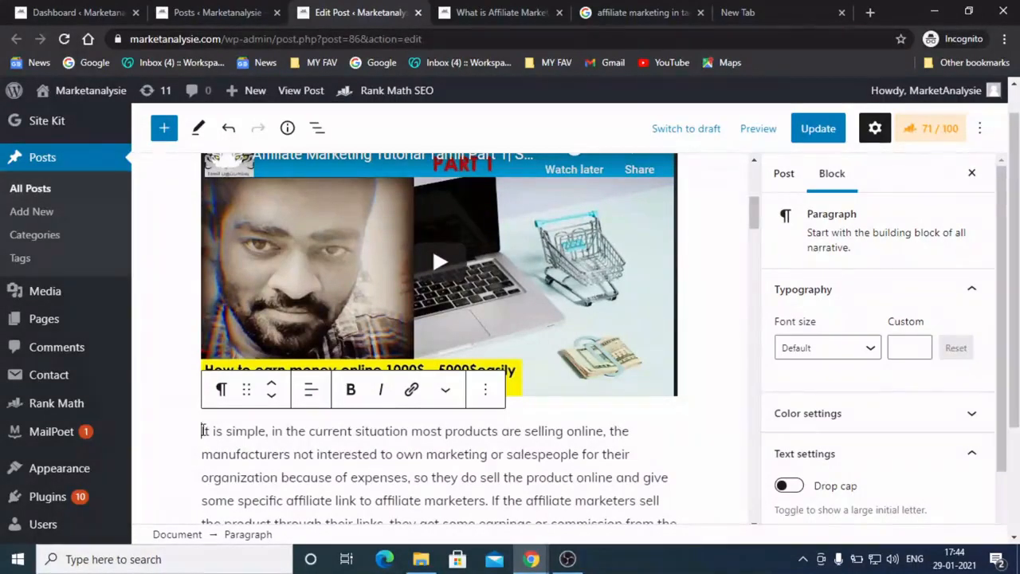
pyautogui.moveTo(203, 431); pyautogui.dragTo(624, 434)
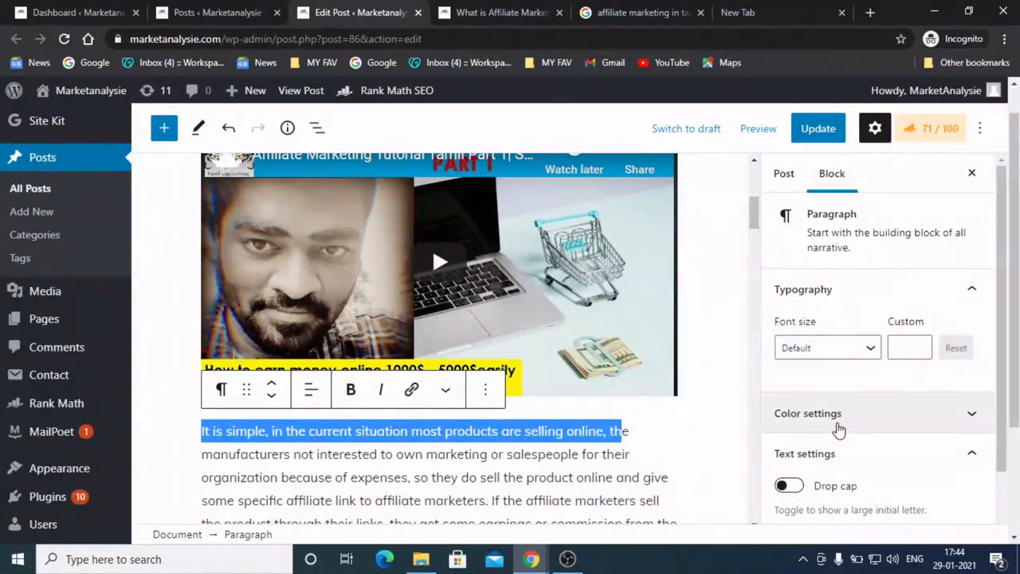
pyautogui.click(839, 431)
pyautogui.click(785, 353)
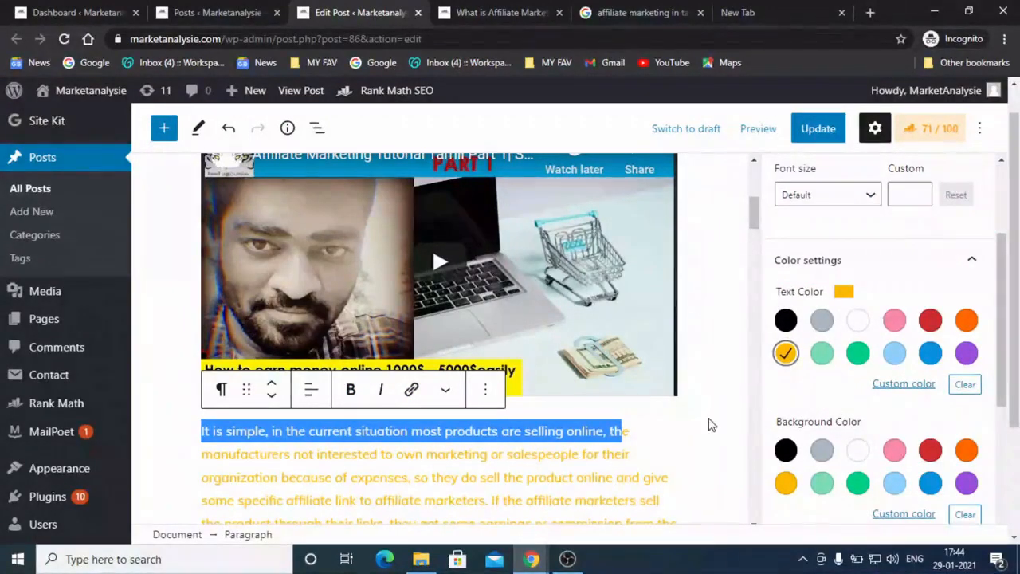
pyautogui.click(721, 406)
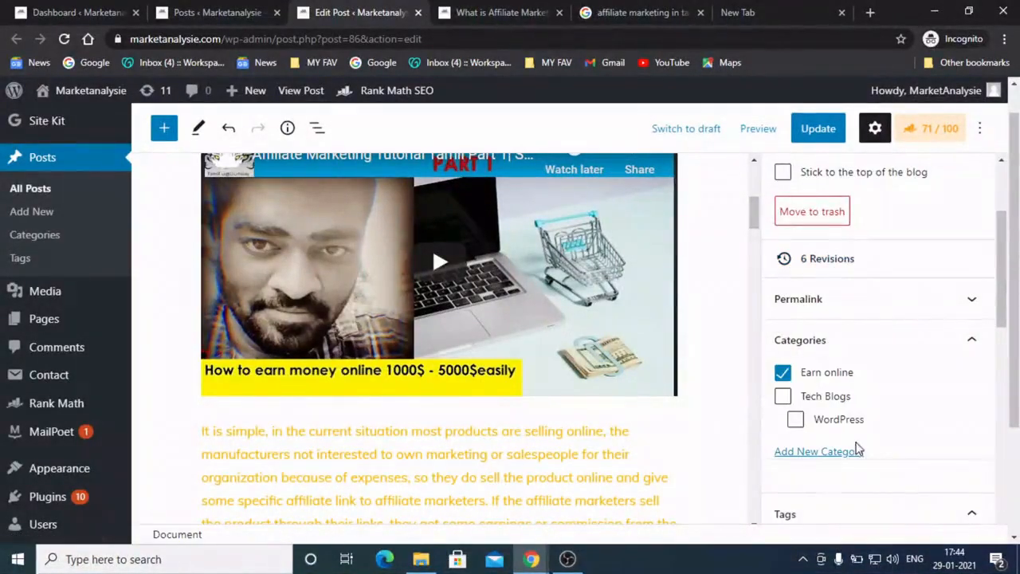
pyautogui.scroll(3, 1006, 295)
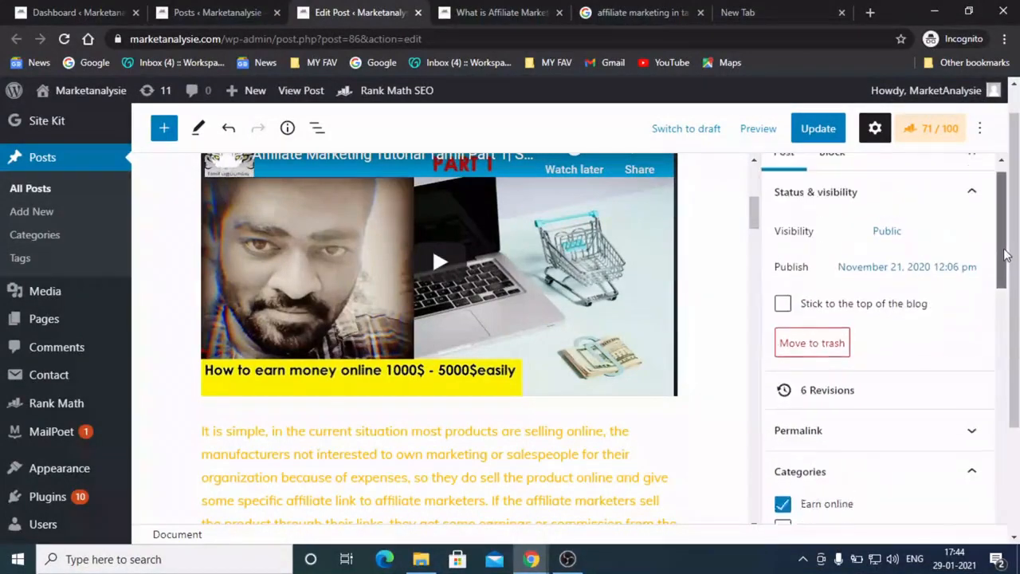
# Step: Review the previewed post from the site header to the embedded video and the paragraph below it, and return to the editor
pyautogui.click(484, 7)
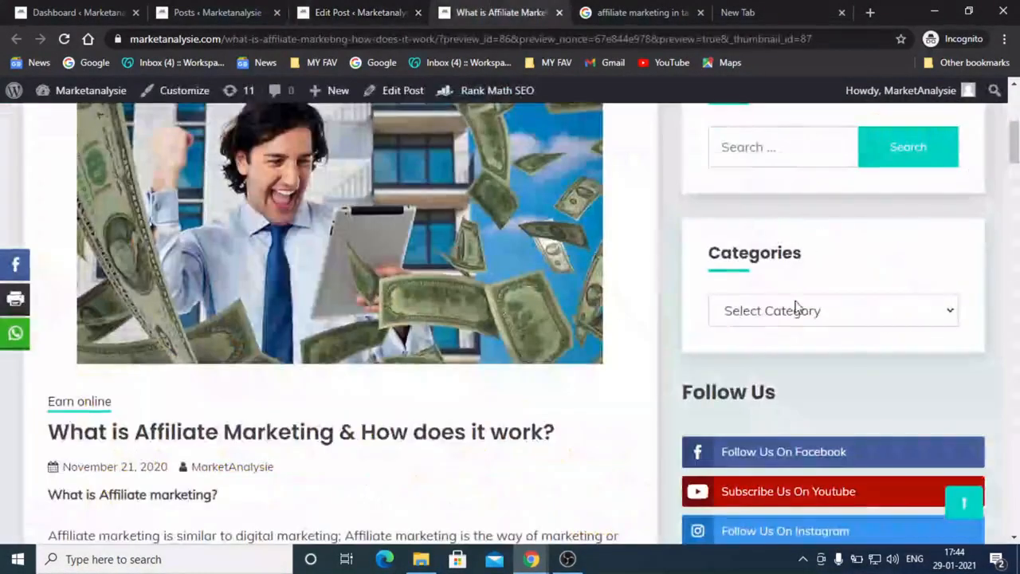
pyautogui.moveTo(1009, 151); pyautogui.dragTo(1014, 116)
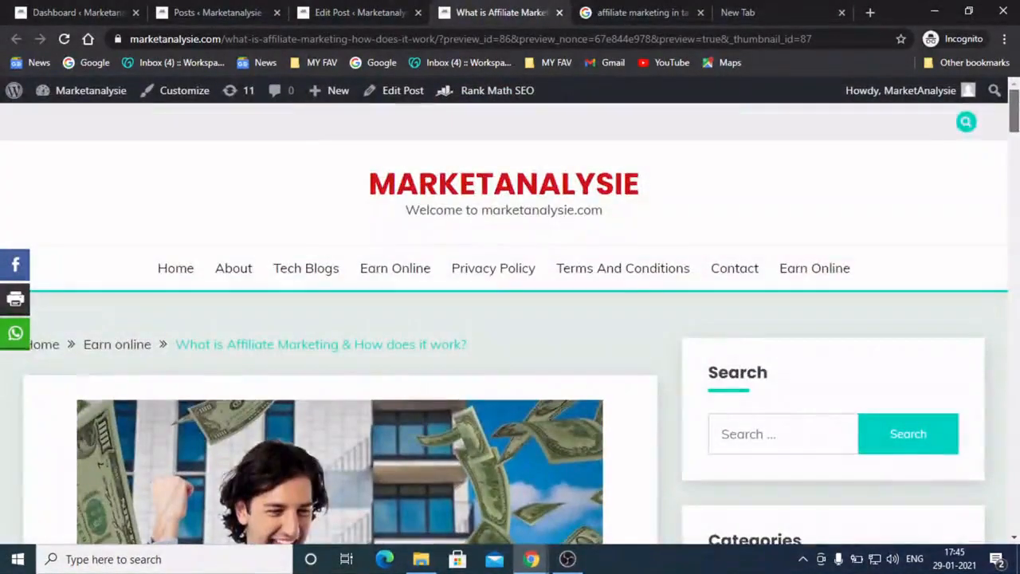
pyautogui.scroll(-2, 1014, 115)
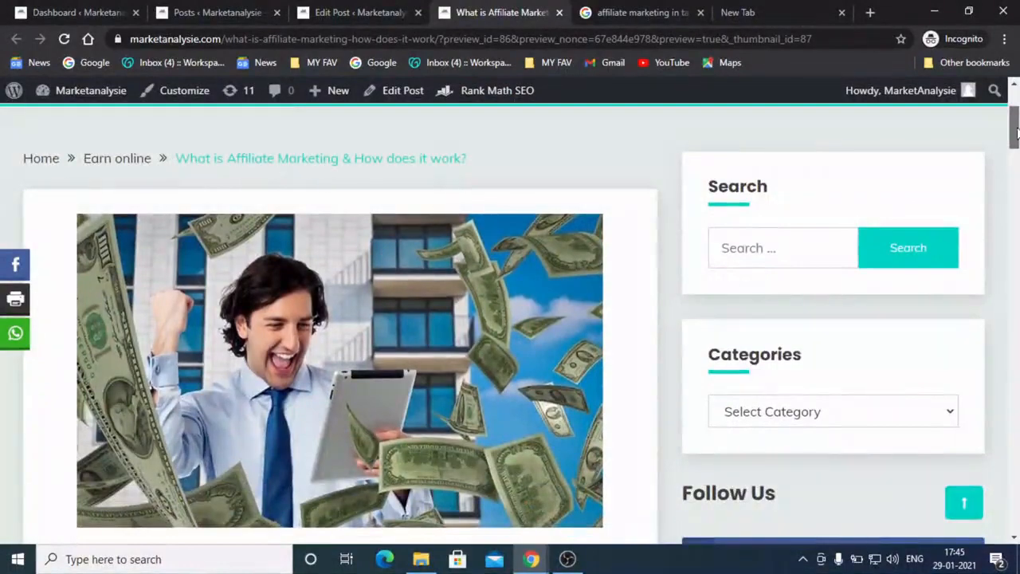
pyautogui.scroll(-5, 1016, 132)
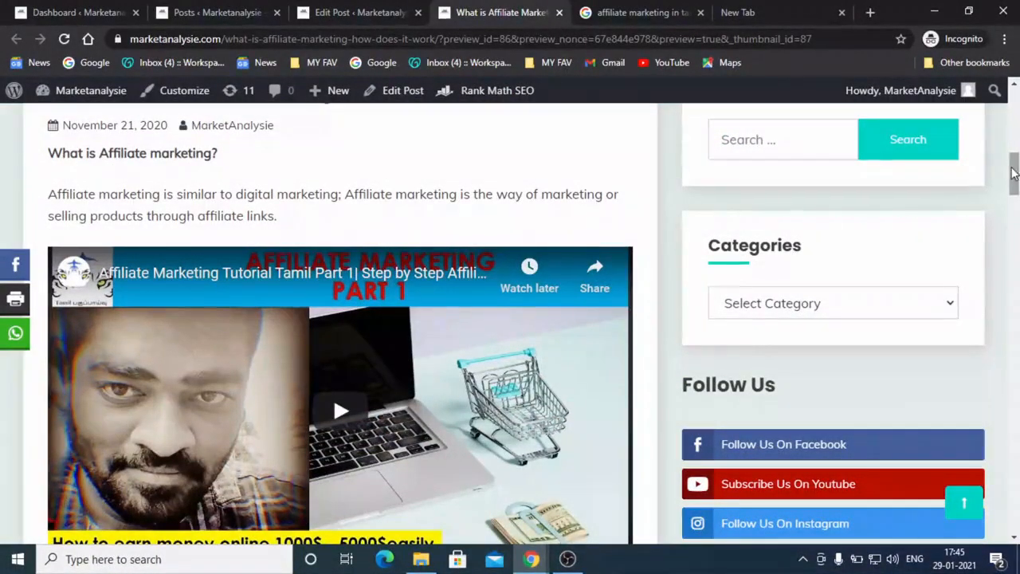
pyautogui.moveTo(1014, 173); pyautogui.dragTo(1013, 187)
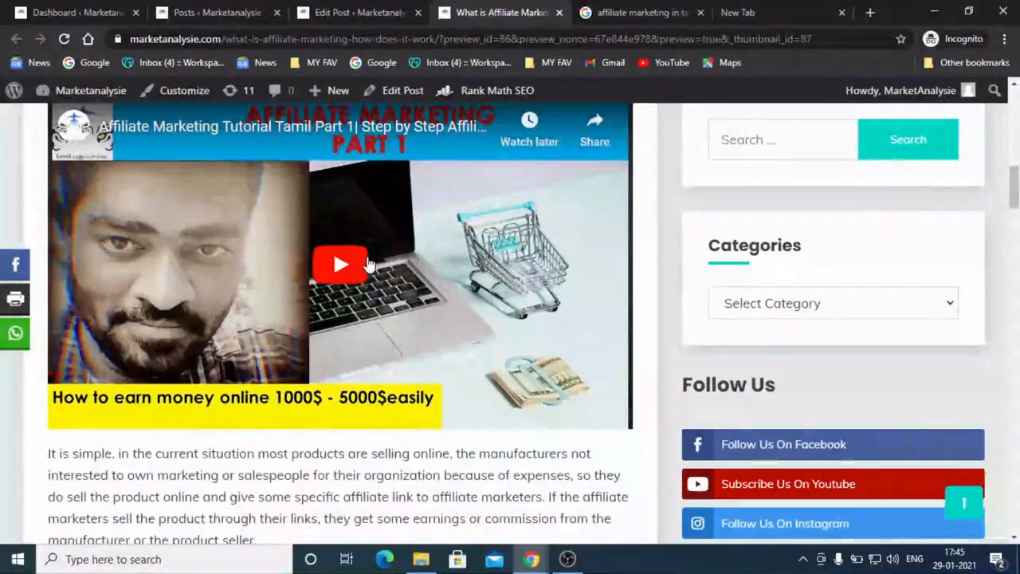
pyautogui.moveTo(1013, 188); pyautogui.dragTo(904, 174)
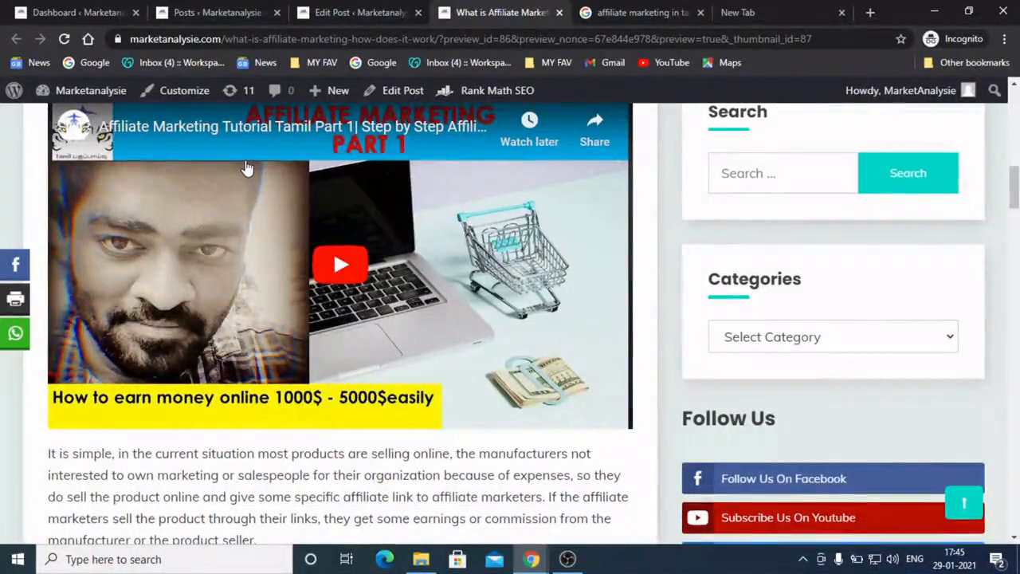
pyautogui.click(359, 8)
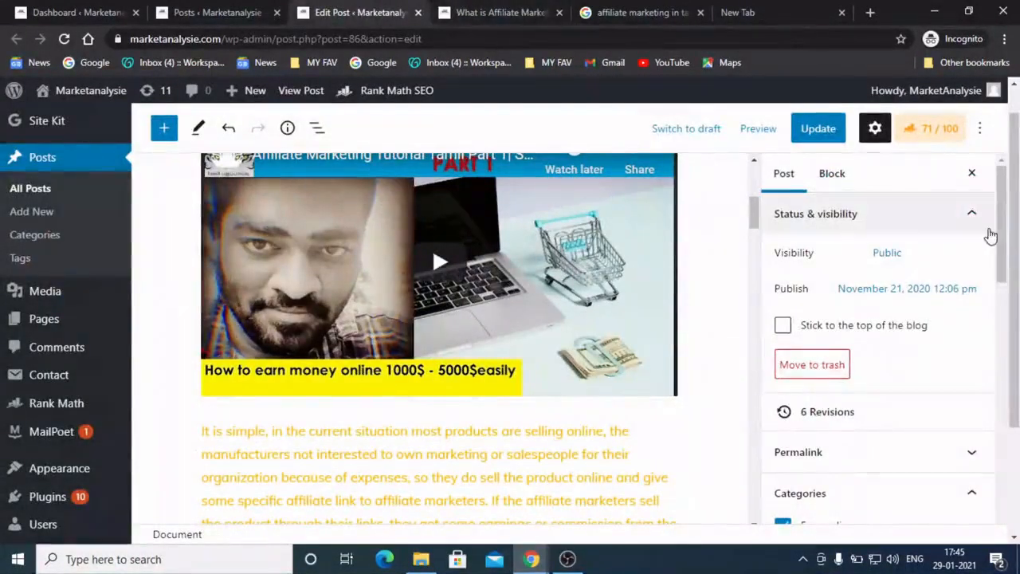
# Step: Look through the post content from the title to the list of best affiliate networks and the conclusion, and return to the video
pyautogui.moveTo(1003, 232); pyautogui.dragTo(1002, 231)
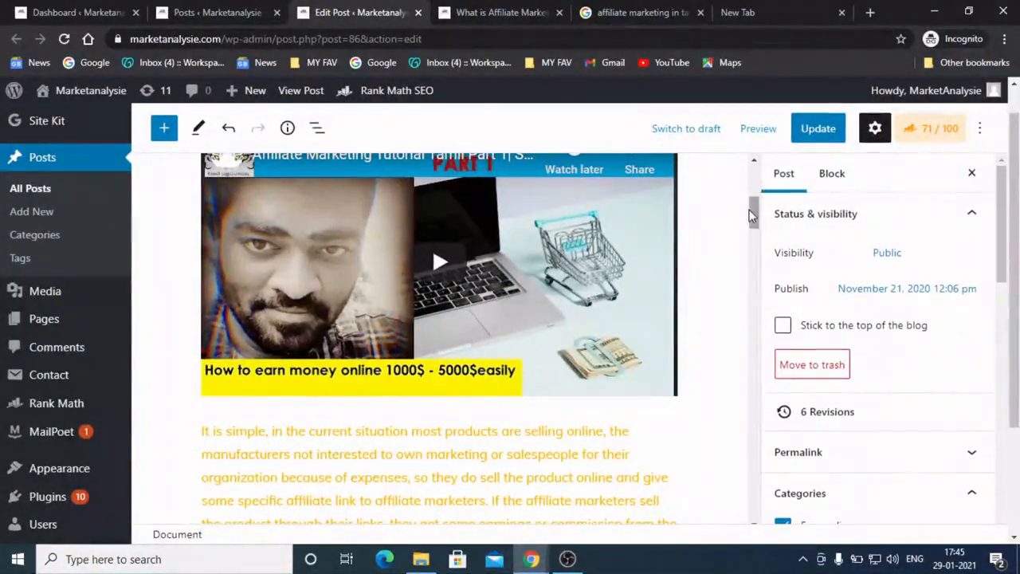
pyautogui.moveTo(751, 215); pyautogui.dragTo(747, 180)
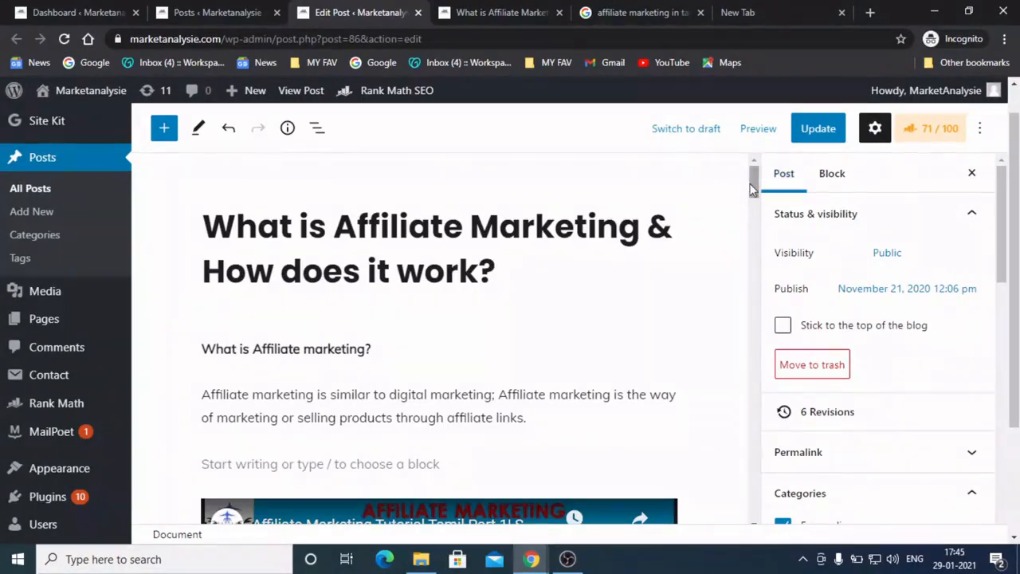
pyautogui.moveTo(756, 177); pyautogui.dragTo(786, 381)
pyautogui.scroll(2, 599, 337)
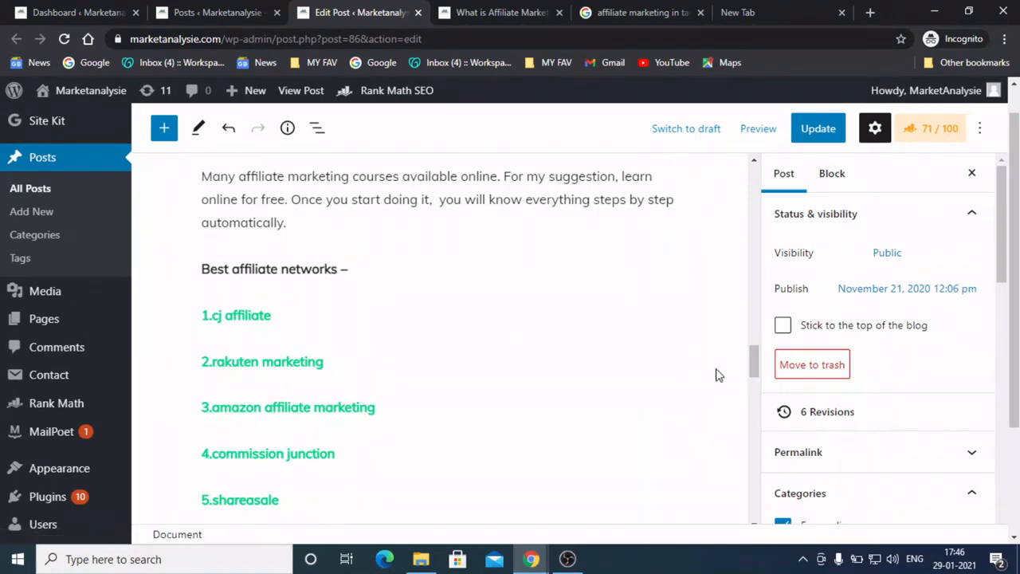
pyautogui.moveTo(754, 364); pyautogui.dragTo(757, 392)
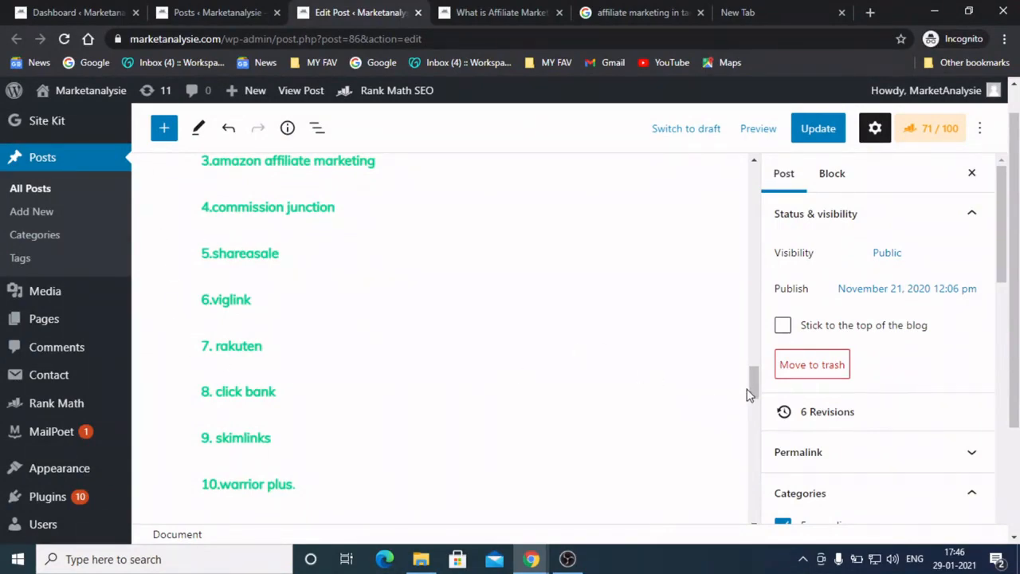
pyautogui.moveTo(754, 383)
pyautogui.mouseDown()
pyautogui.moveTo(751, 367)
pyautogui.moveTo(759, 424)
pyautogui.moveTo(757, 387)
pyautogui.mouseUp()
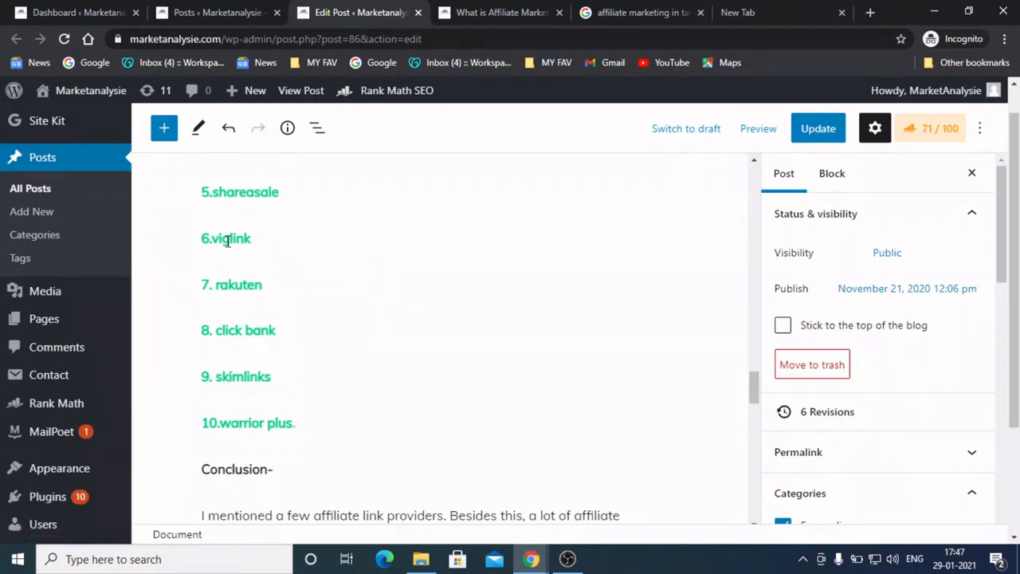
pyautogui.moveTo(755, 392); pyautogui.dragTo(740, 224)
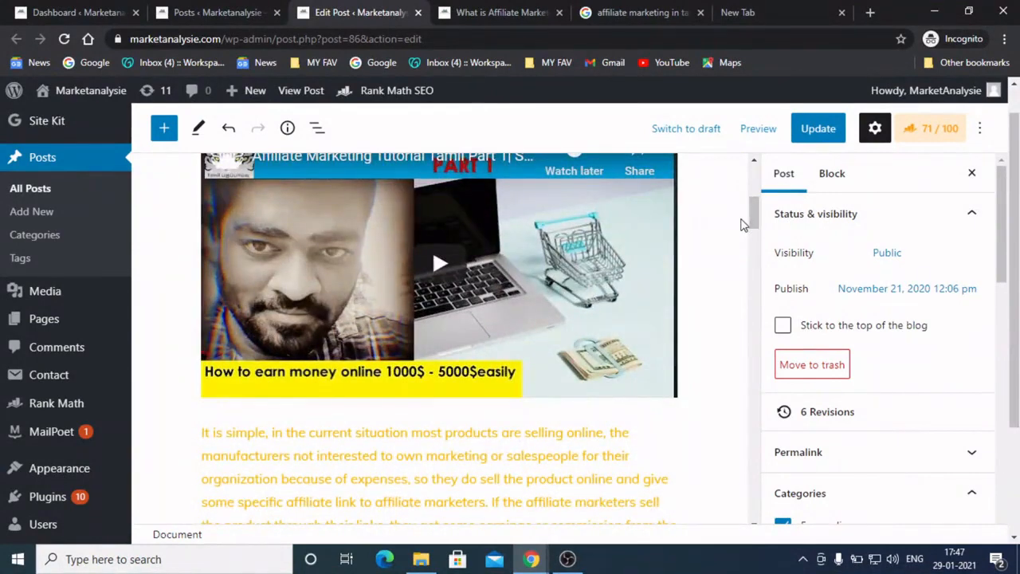